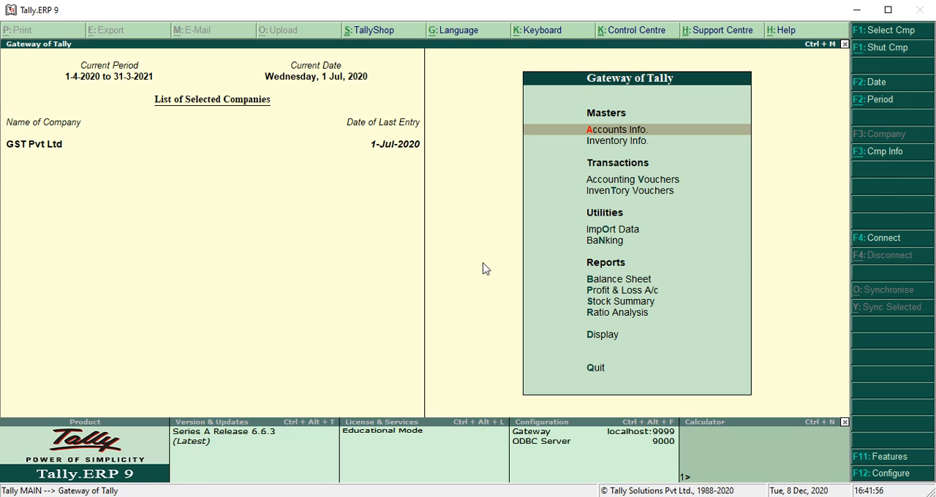
Step: Examine the company's GST details under the Statutory & Taxation features, leaving them without saving
key("F11")
key("Down")
key("Down")
key("Return")
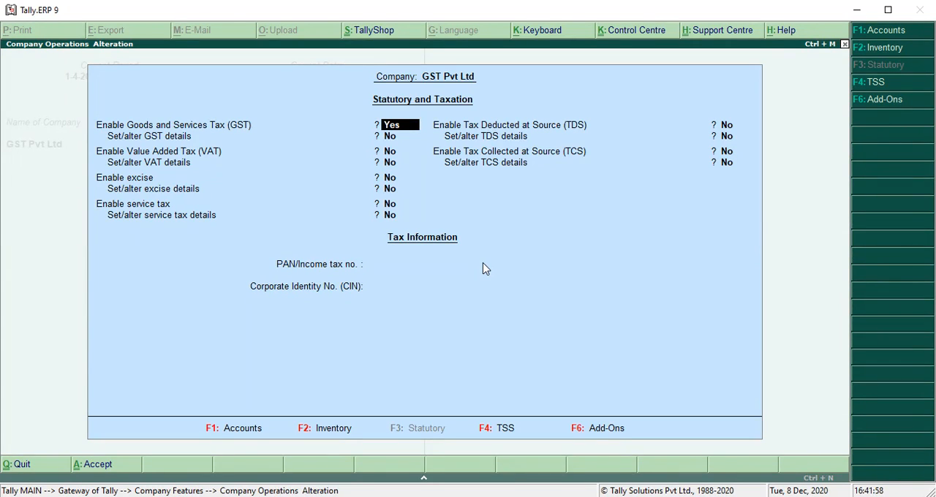
key("Return")
key("y")
key("Return")
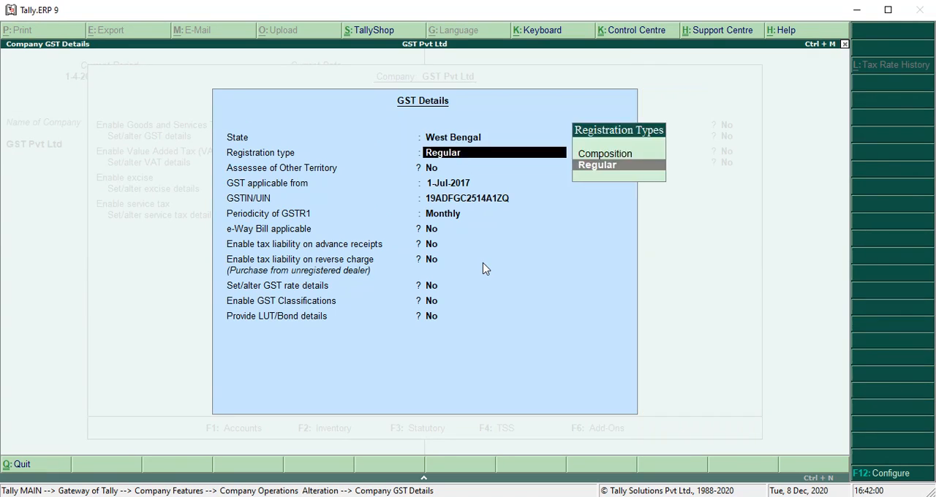
key("Return")
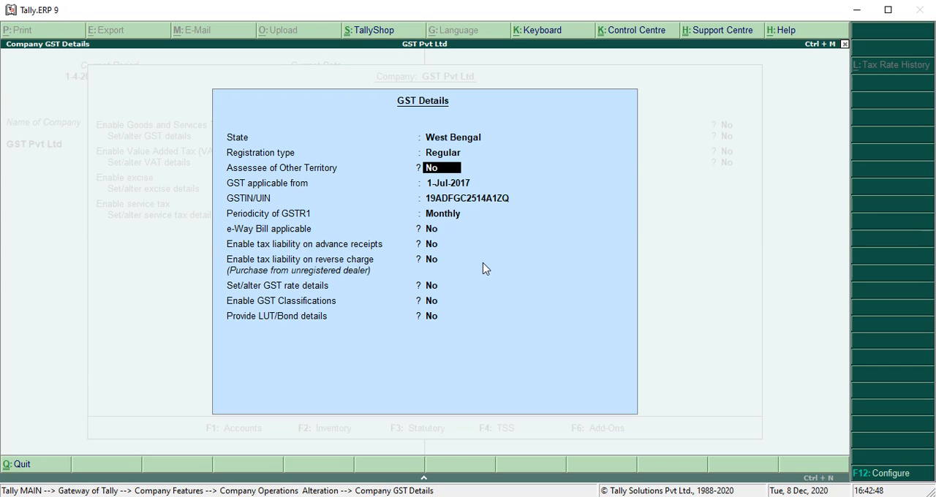
key("Escape")
key("Escape")
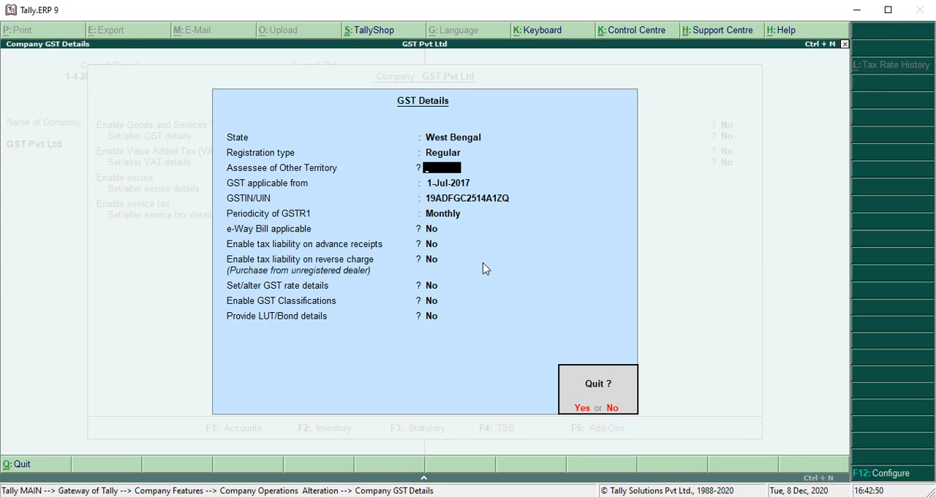
key("y")
key("Escape")
key("Escape")
key("y")
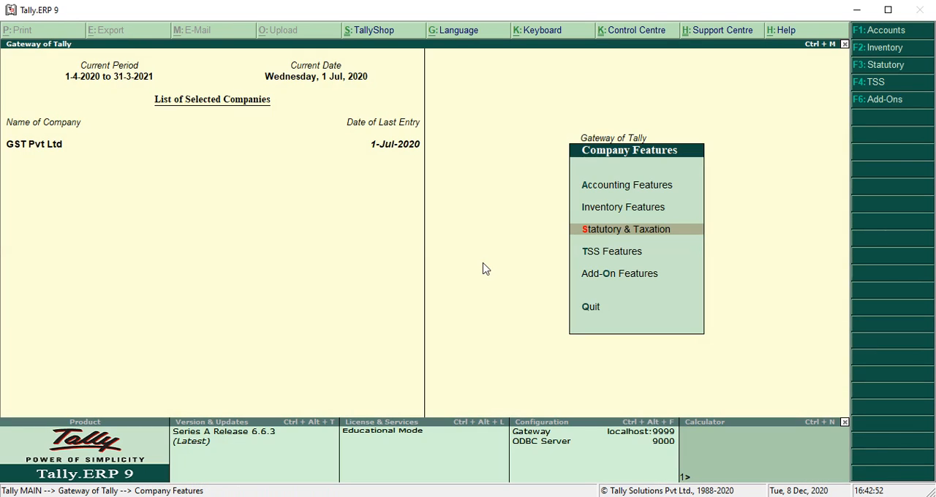
key("Escape")
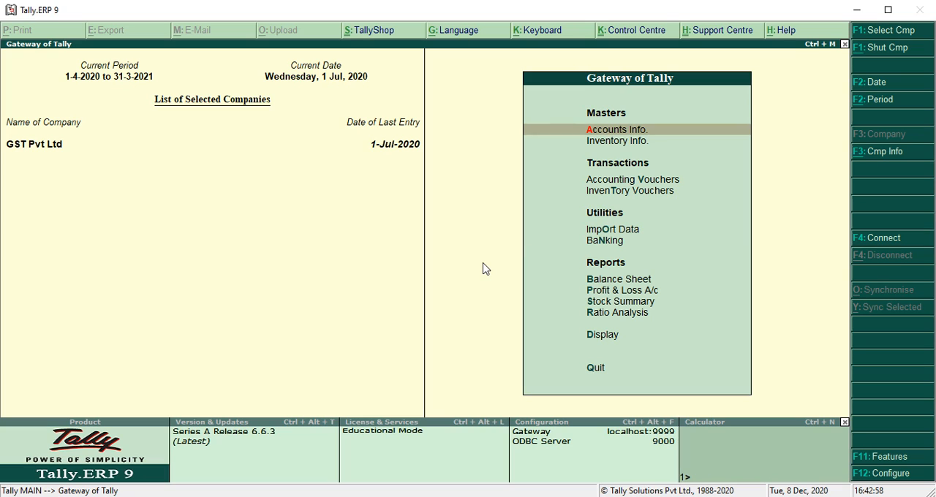
Step: Open the company's GST details for alteration by setting Set/alter GST details to Yes in the Statutory & Taxation features
key("F11")
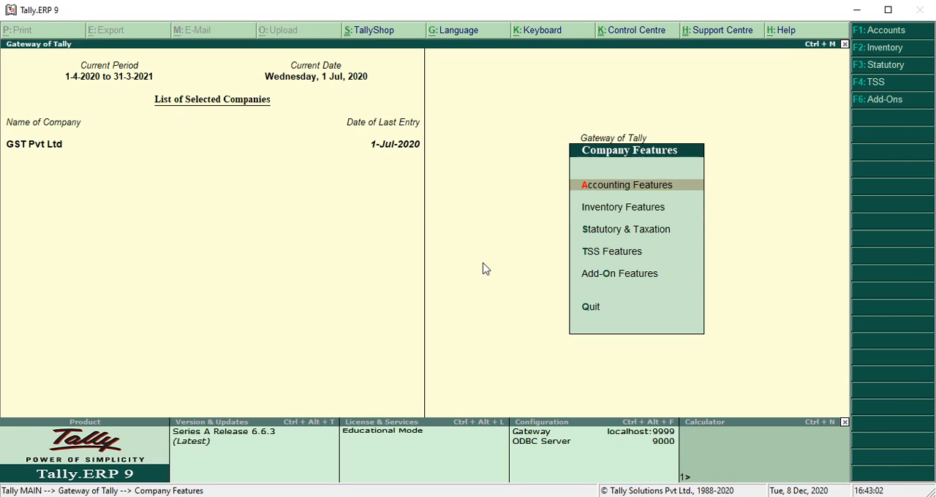
key("Down")
key("Down")
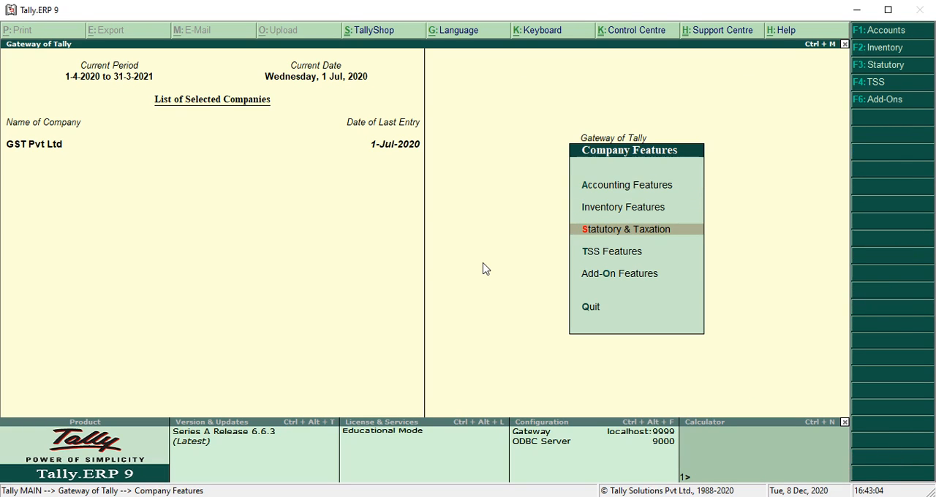
key("Return")
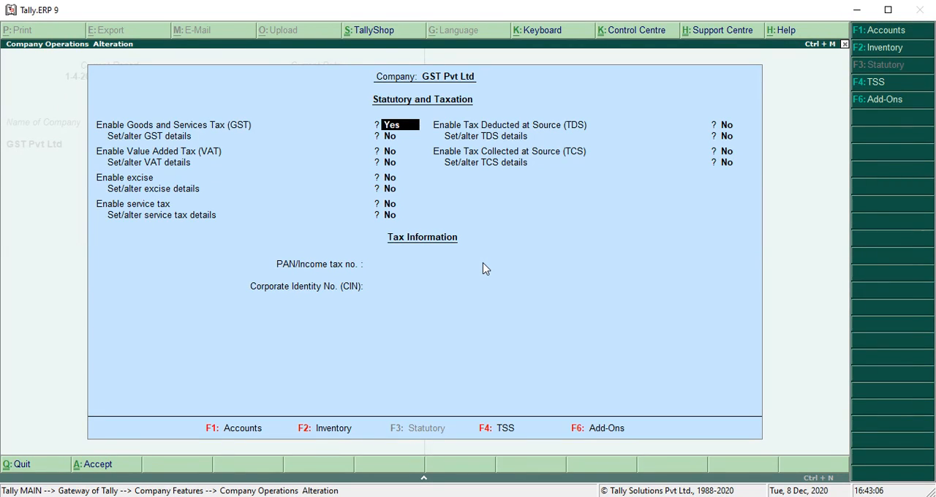
key("Return")
type("Y")
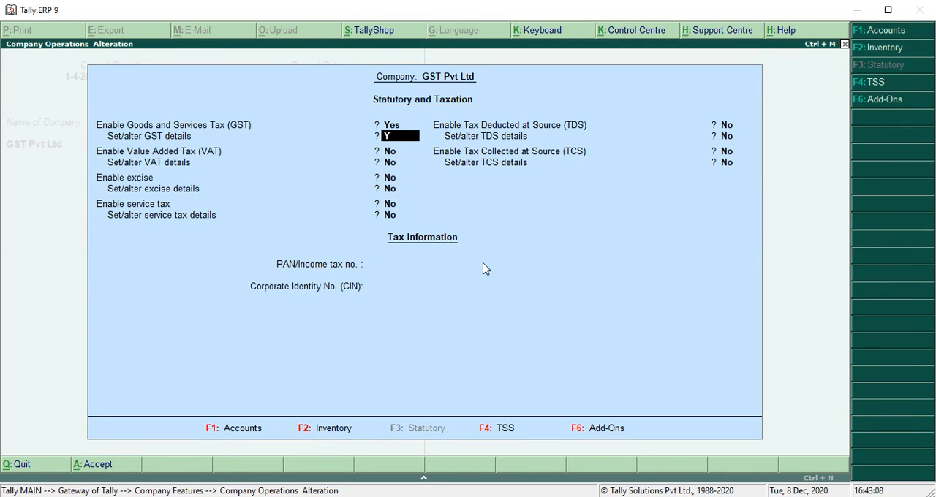
key("Return")
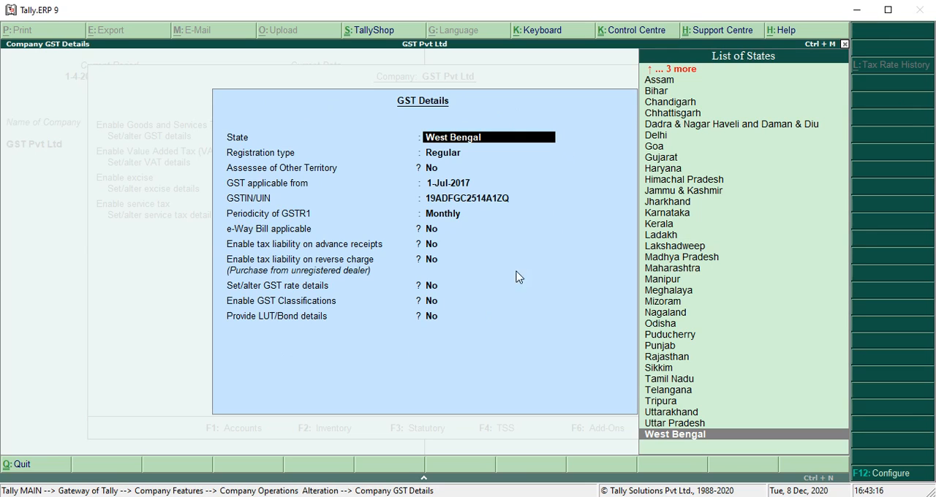
Step: Set Enable GST Classifications to Yes in the company's GST details and save them
key("Return")
key("Return")
key("Return")
key("Return")
key("Return")
key("Return")
key("Return")
key("Return")
key("Return")
key("Return")
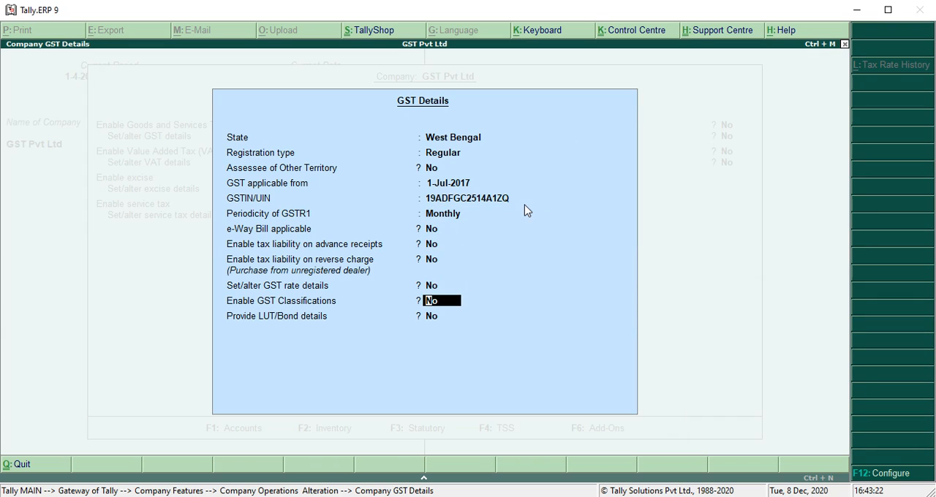
type("y")
key("Return")
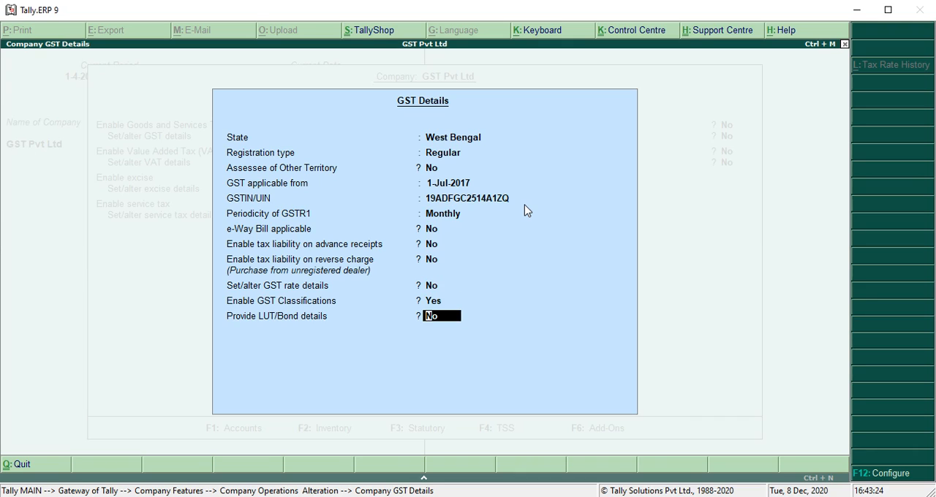
key("Up")
key("Return")
Step: Accept the remaining Statutory and Taxation settings as they are and return to the Gateway of Tally
key("Return")
key("Return")
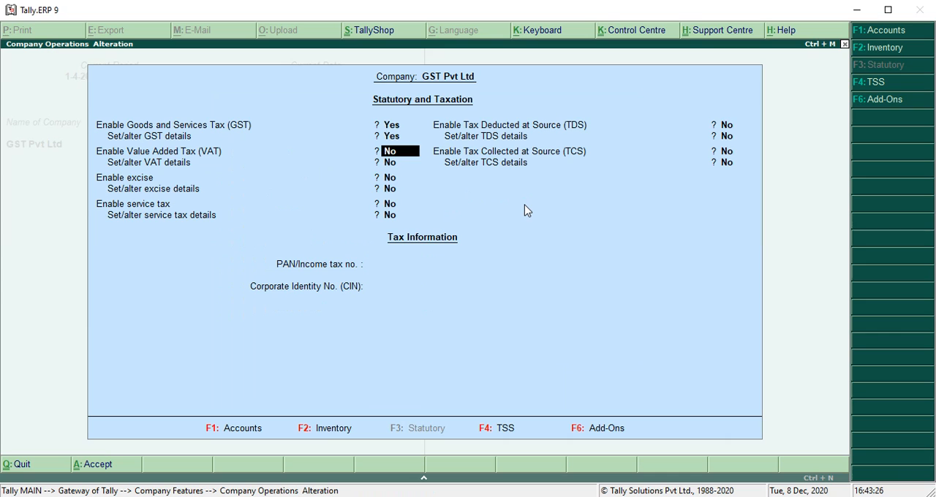
key("Return")
key("Return")
key("Return")
key("Return")
key("Return")
key("Return")
key("Return")
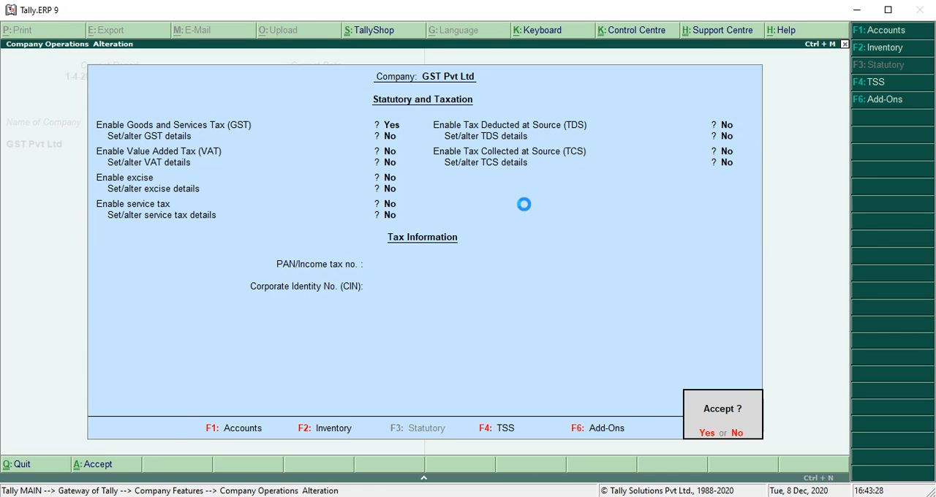
key("Escape")
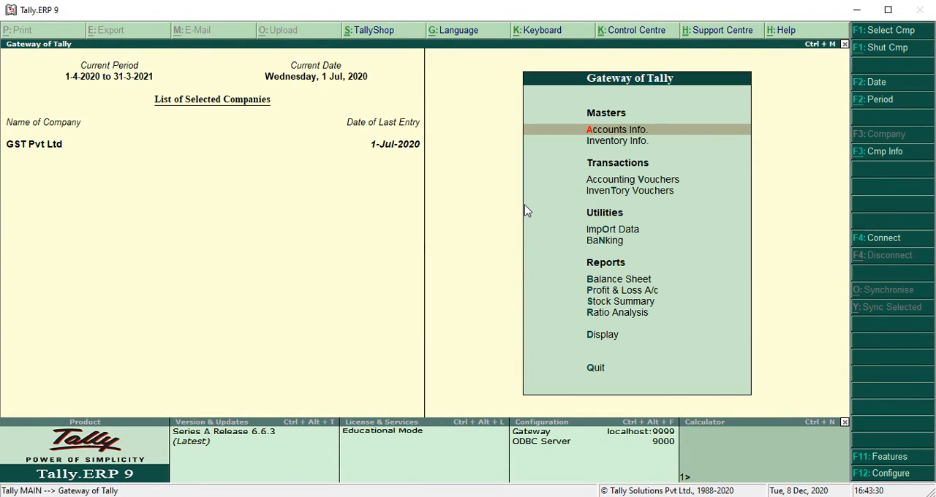
key("Return")
key("Down")
key("Down")
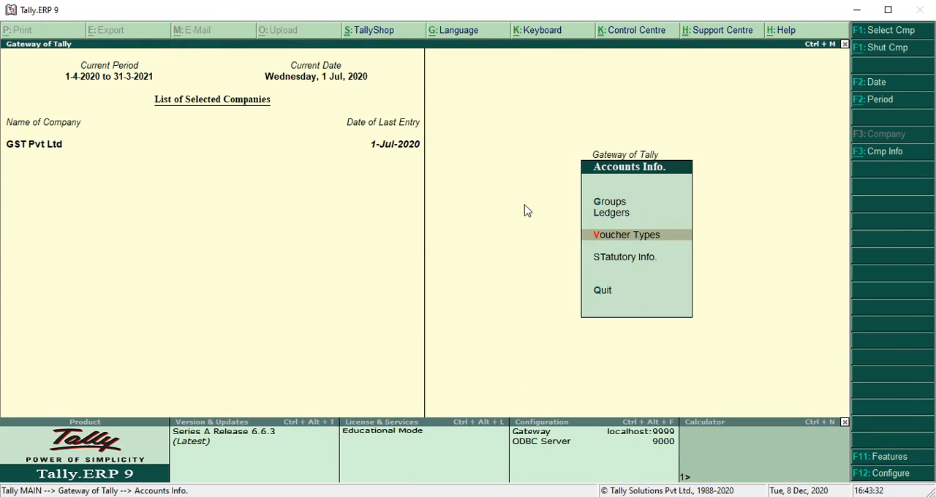
key("Down")
key("Return")
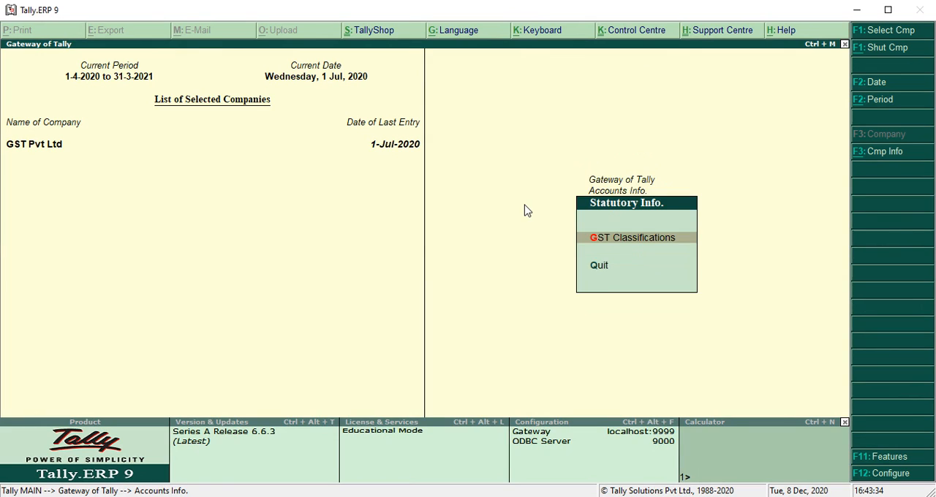
key("Return")
key("Return")
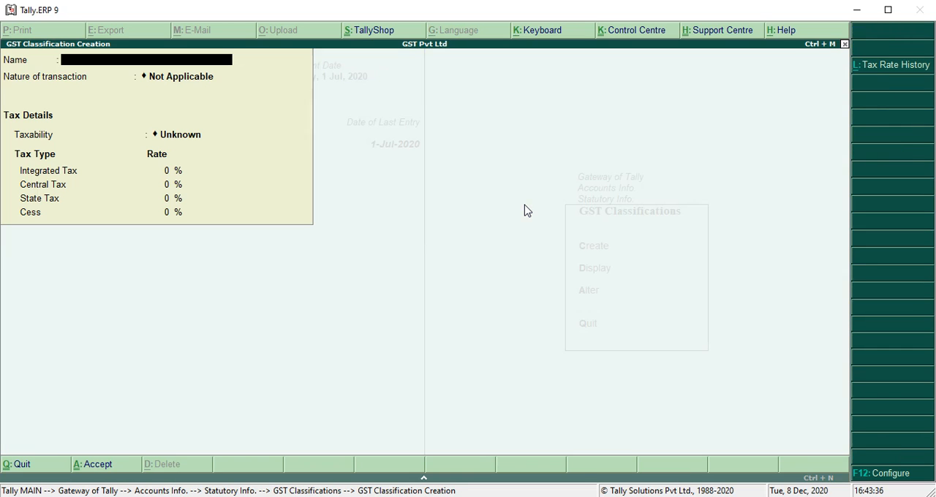
key("Escape")
key("Escape")
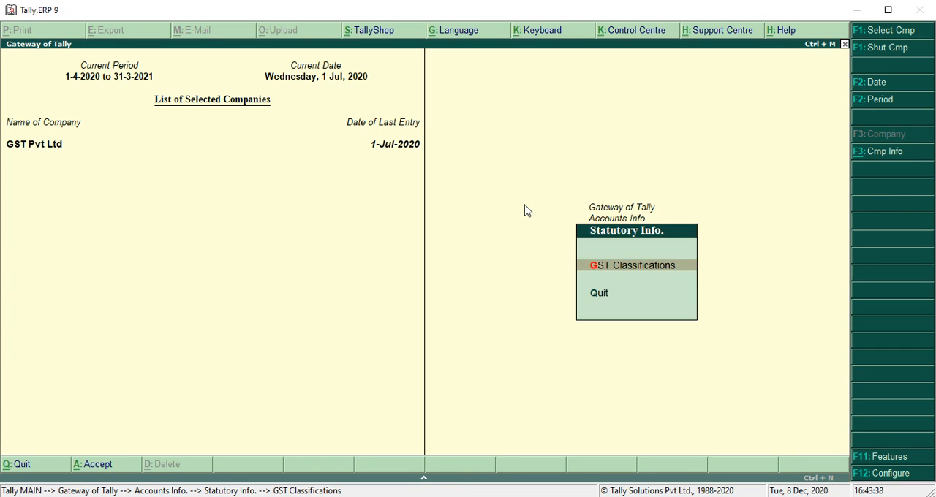
key("Escape")
key("Escape")
Step: Start creating a new GST classification from the statutory information of the inventory masters
key("Down")
key("Return")
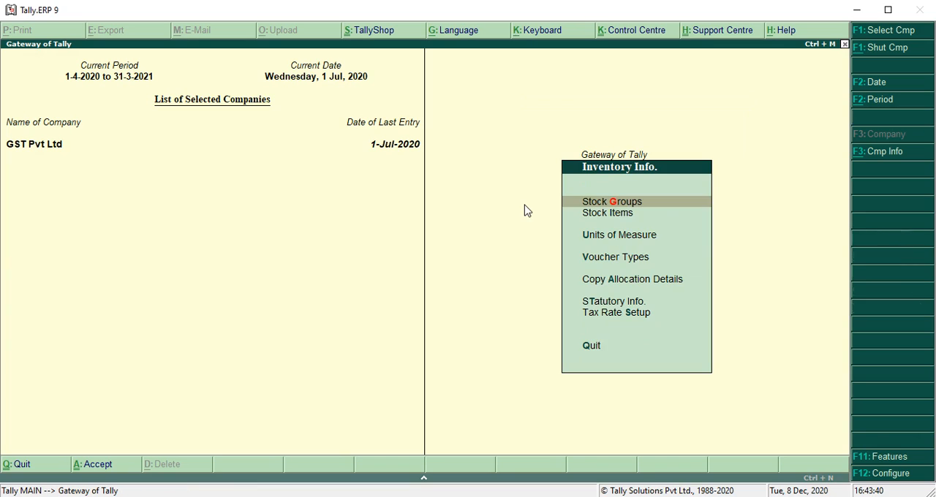
key("Down")
key("Down")
key("Down")
key("Down")
key("Down")
key("Up")
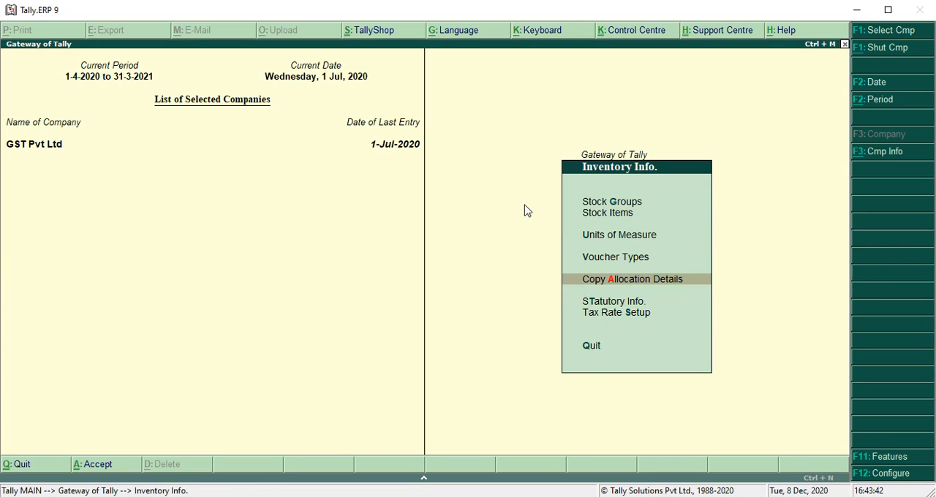
key("Down")
key("Return")
key("Return")
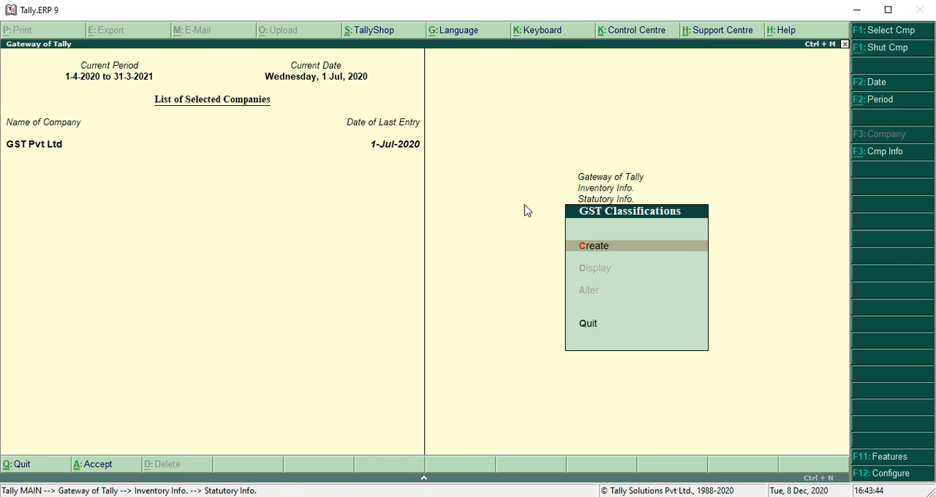
key("Return")
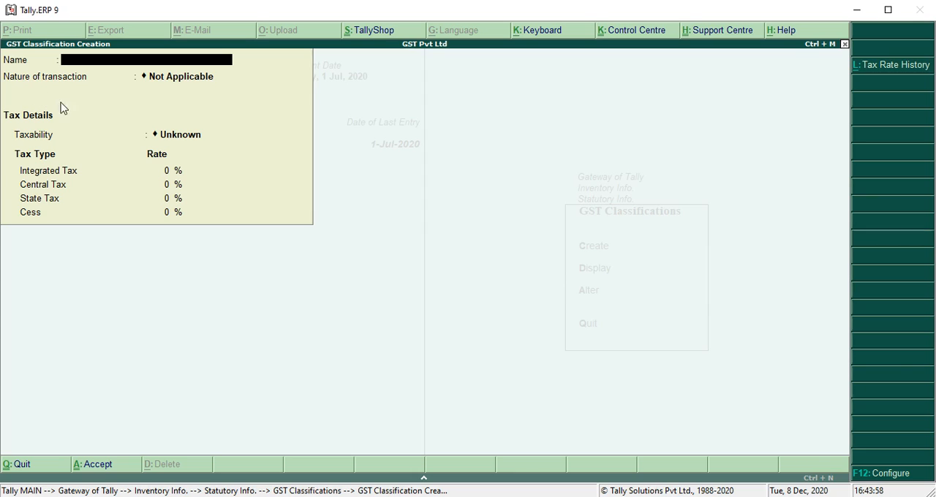
Step: Configure the GST classification form to allow HSN/SAC details, keeping the other configuration options as they are
left_click(885, 475)
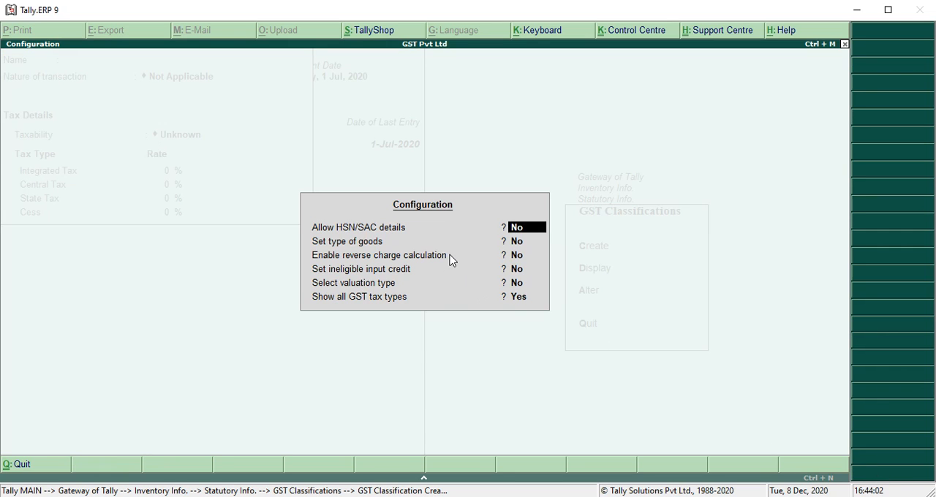
type("Y")
key("Return")
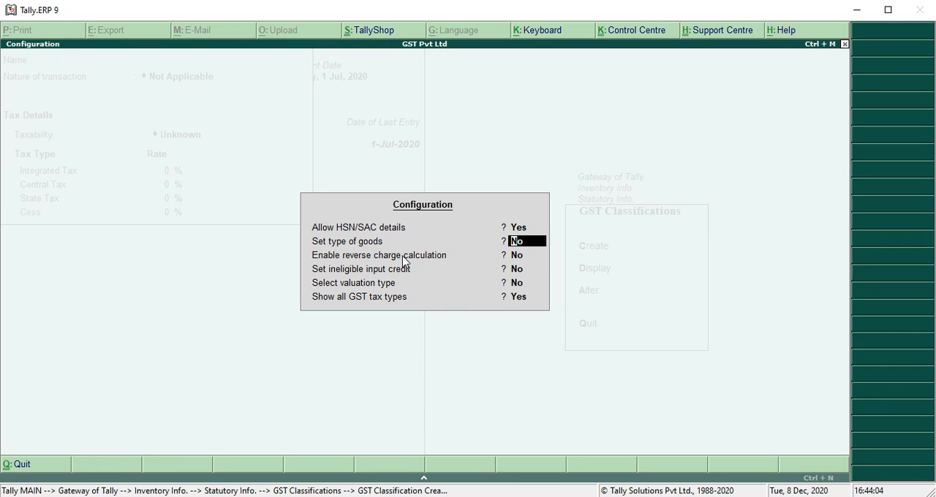
key("Return")
key("Return")
key("Return")
key("Return")
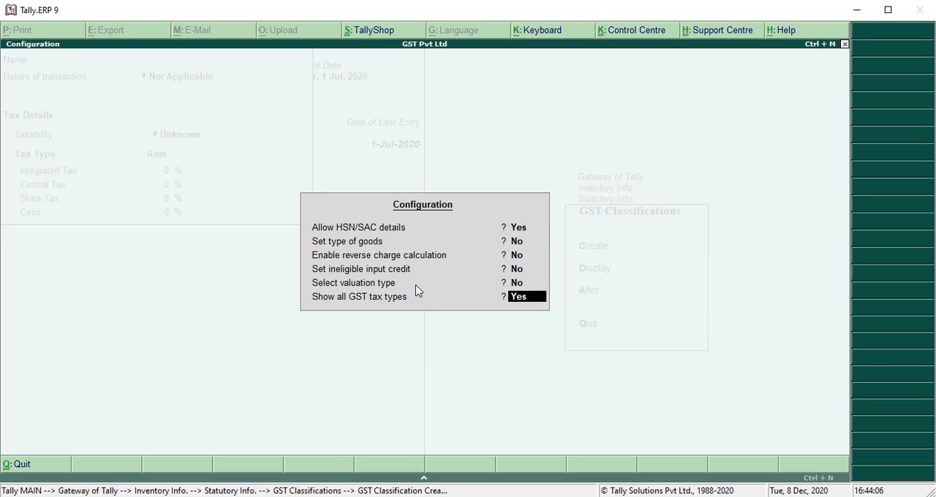
key("Return")
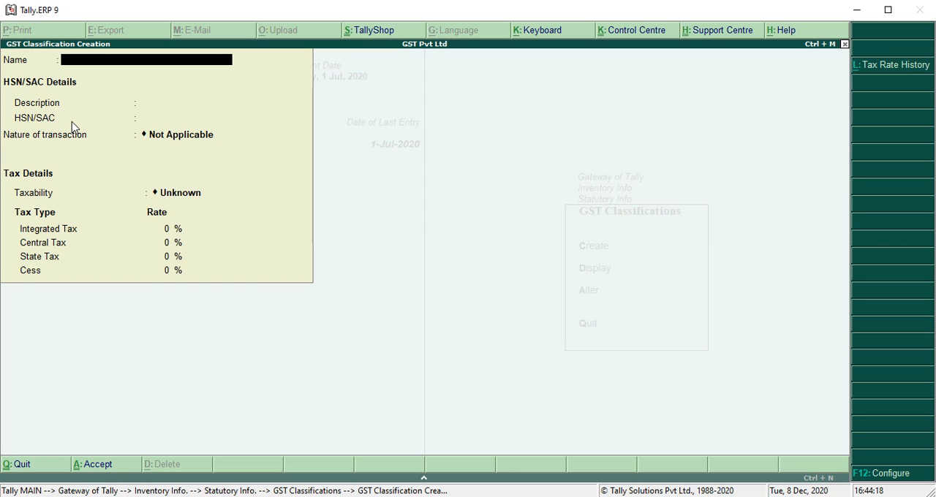
Step: Name the GST classification COMPUTER MONITOR and leave its description blank
type("COMPUTER")
type("NIOTR")
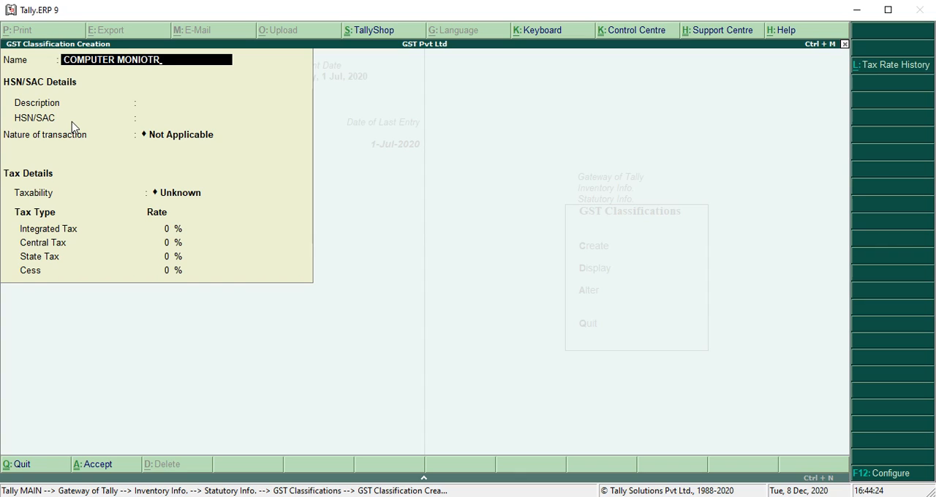
key("BackSpace")
key("BackSpace")
key("BackSpace")
type("TOR")
key("Return")
key("Return")
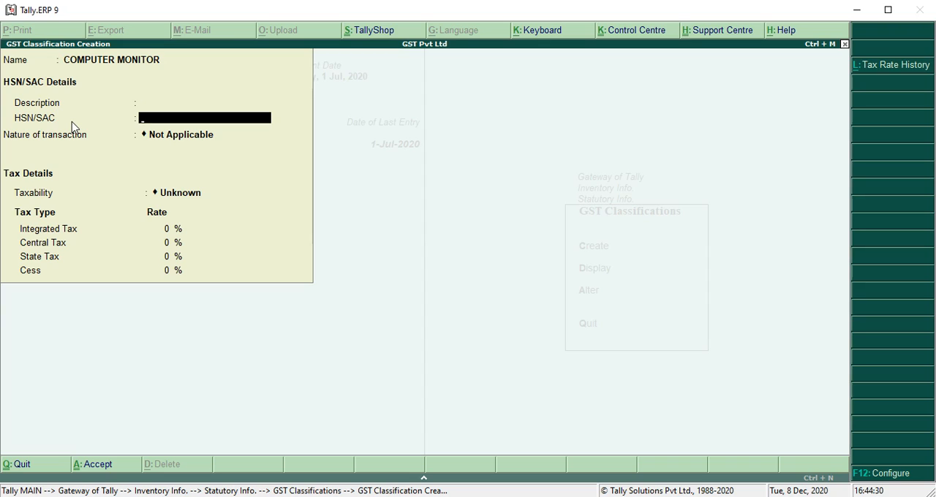
Step: Enter 8528 as the classification's HSN/SAC code and keep the nature of transaction as Not Applicable
type("8525")
key("BackSpace")
type("8")
key("Return")
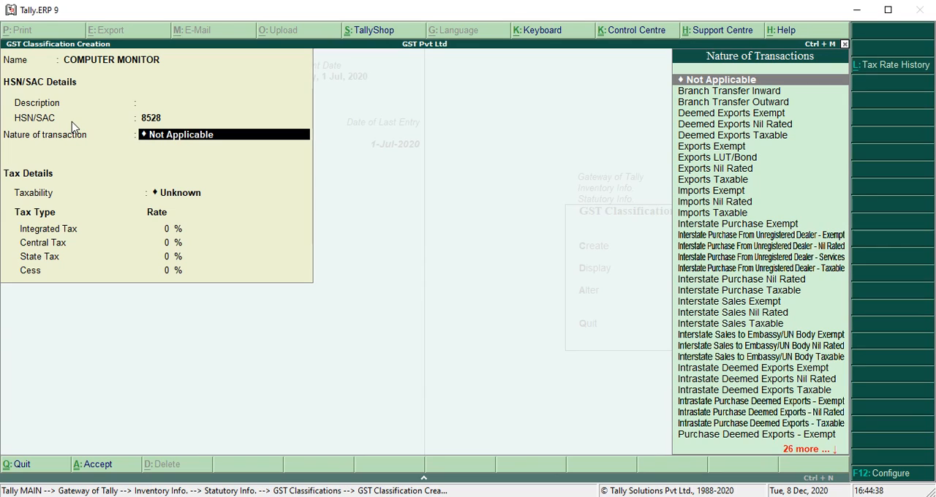
key("Return")
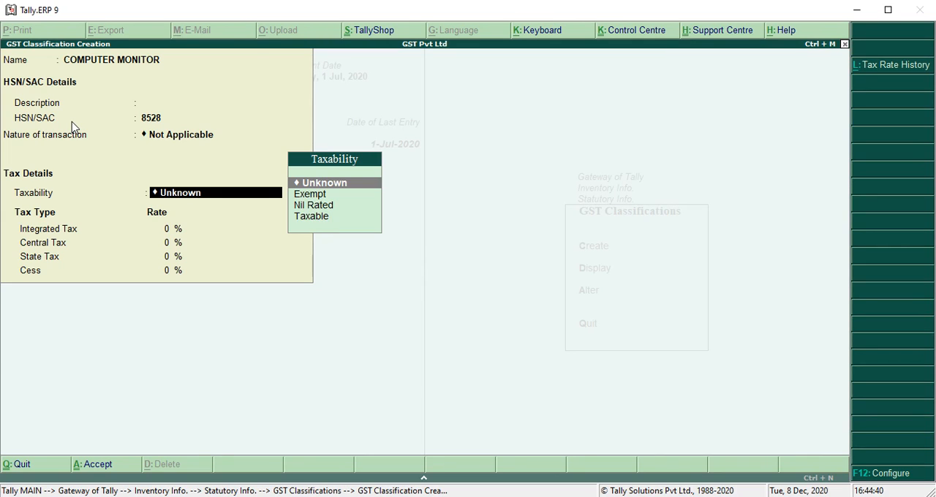
Step: Set the classification's taxability to Taxable with an integrated tax rate of 18%, keeping central tax at 9%
key("Down")
key("Down")
key("Down")
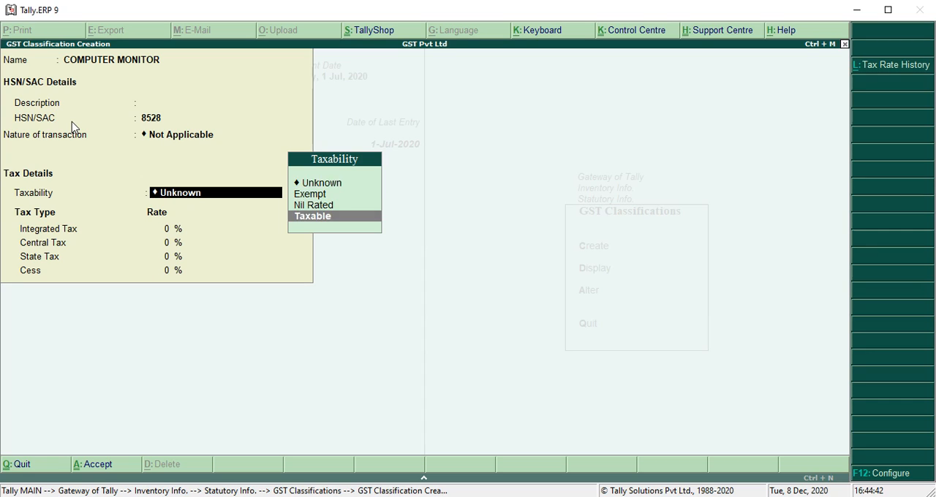
key("Return")
type("18")
key("Return")
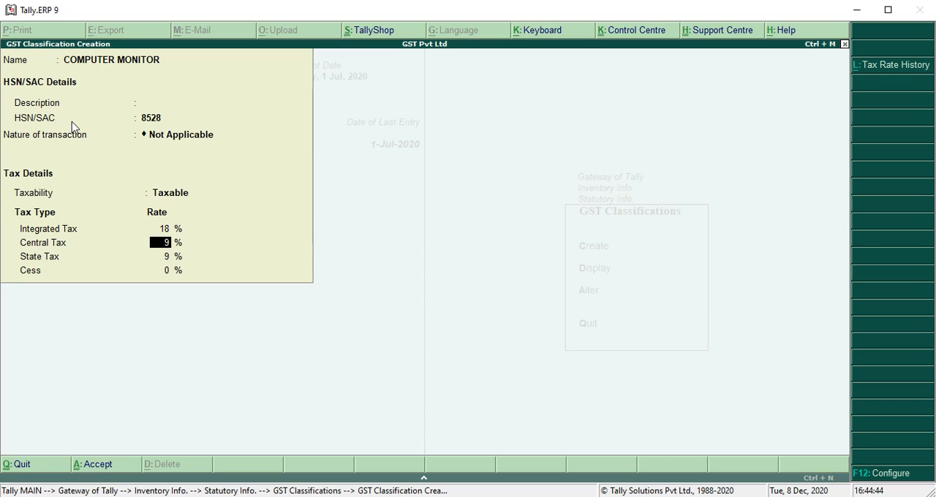
key("Return")
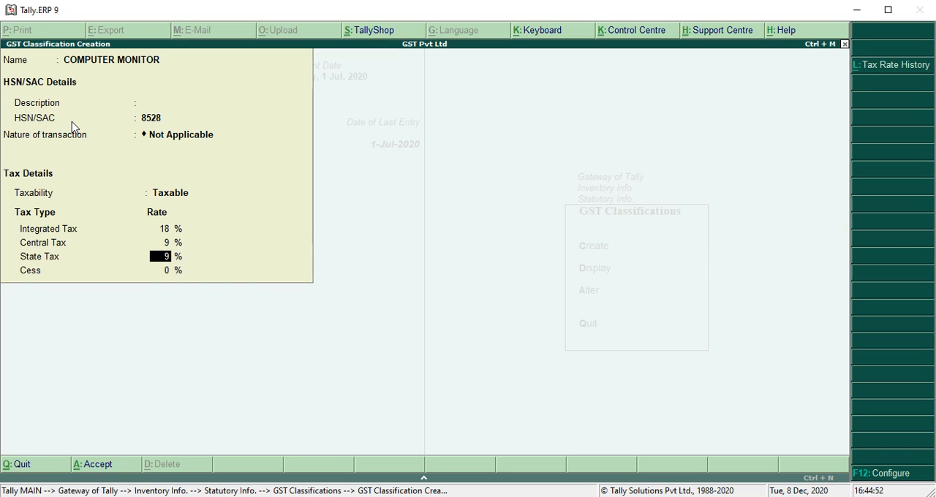
Step: Keep state tax at 9% and cess at 0%, and save the COMPUTER MONITOR classification
key("Return")
key("Return")
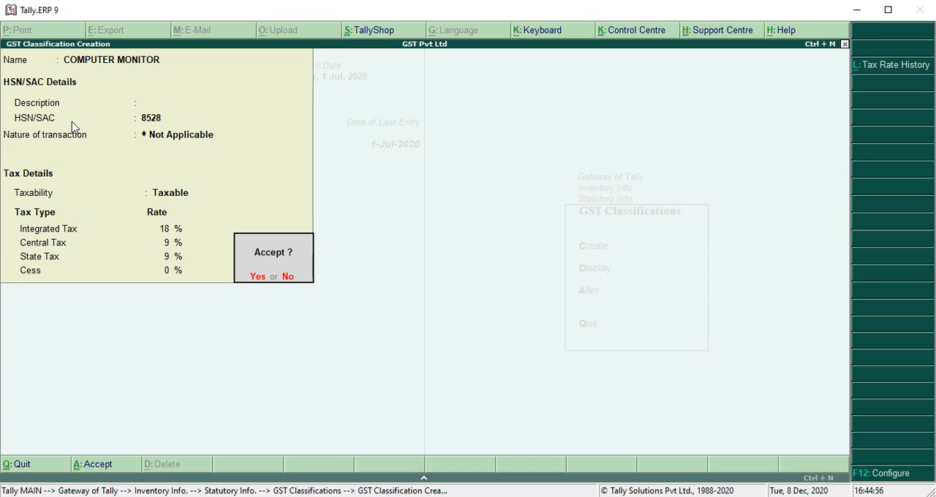
key("Return")
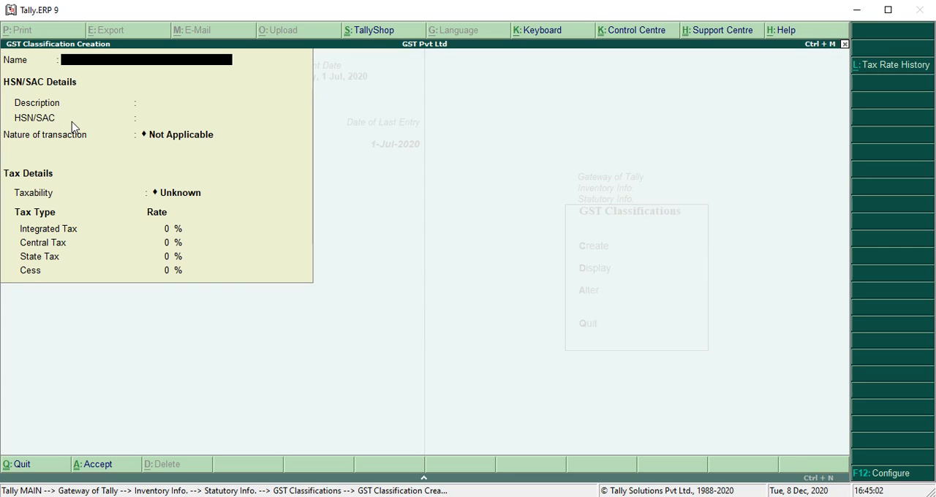
Step: Name a new GST classification 200058 and enter 200058 as its HSN/SAC code
type("200058")
key("Return")
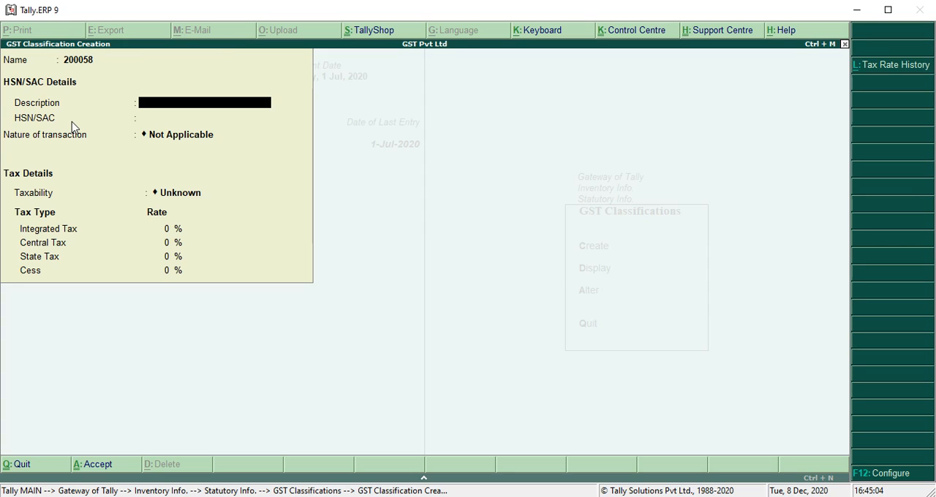
key("Return")
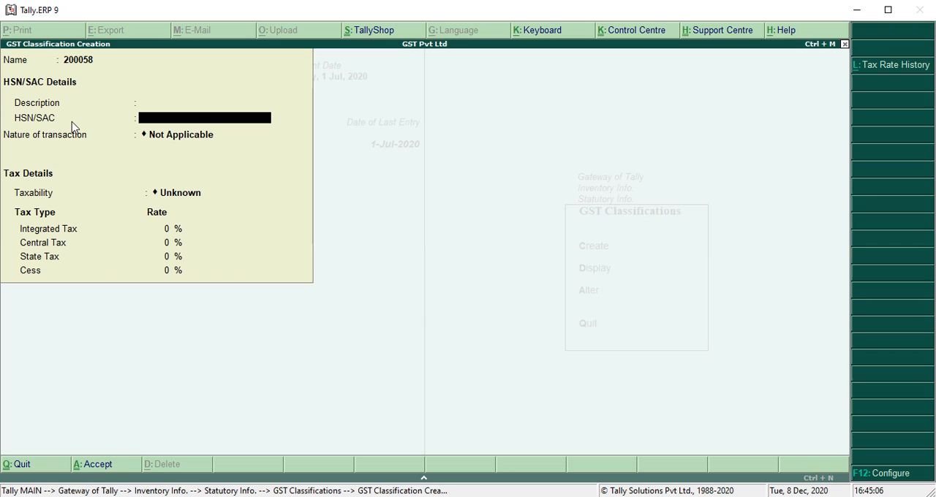
type("200058")
key("Return")
key("Return")
Step: Enter Tabacco as the classification's description and keep the nature of transaction as Not Applicable
key("BackSpace")
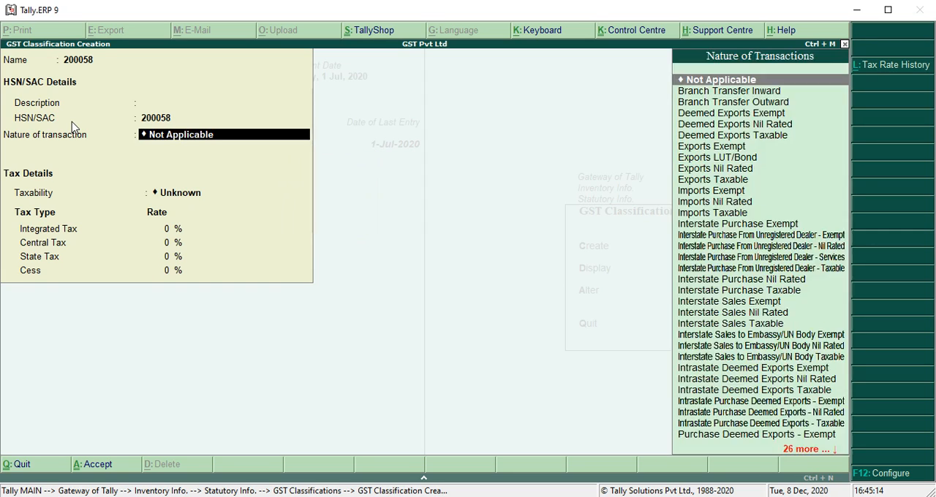
key("BackSpace")
key("BackSpace")
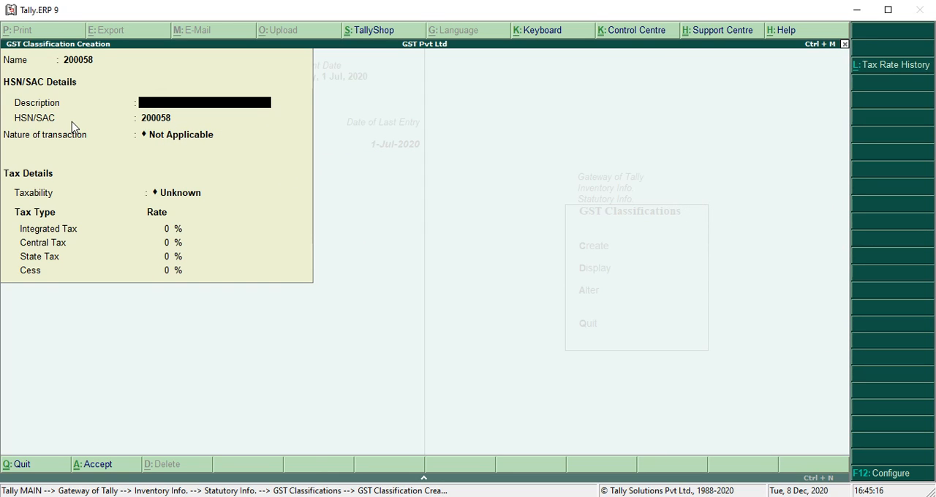
type("Tabacco")
key("Return")
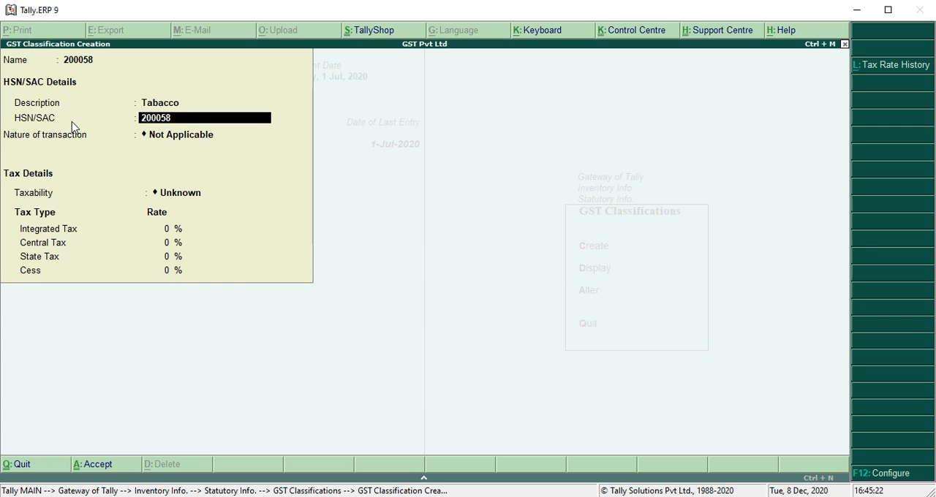
key("Return")
key("Return")
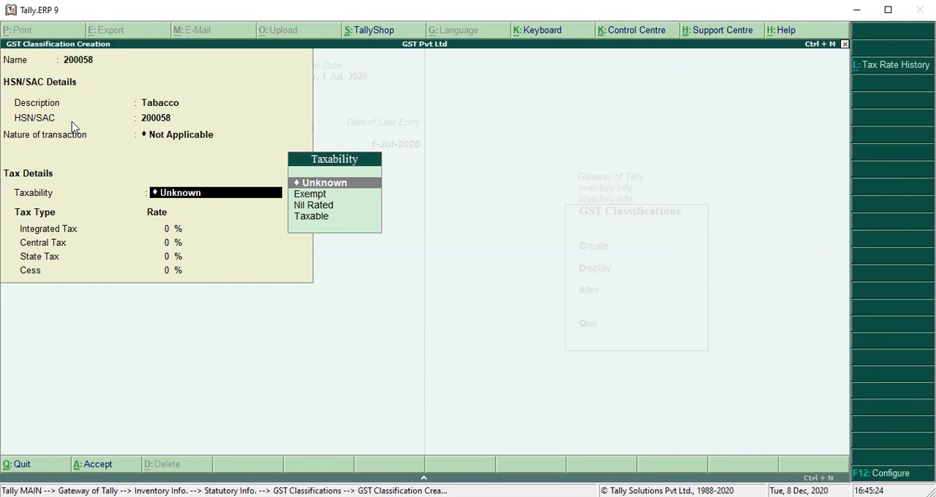
Step: Set the 200058 classification's taxability to Taxable with an integrated tax rate of 18% and save it
key("Down")
key("Down")
key("Down")
key("Return")
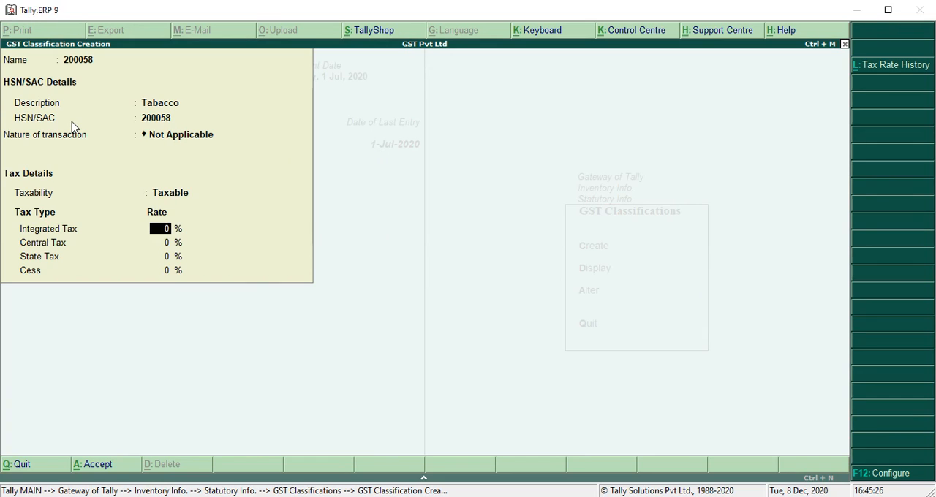
type("18")
key("Return")
key("Return")
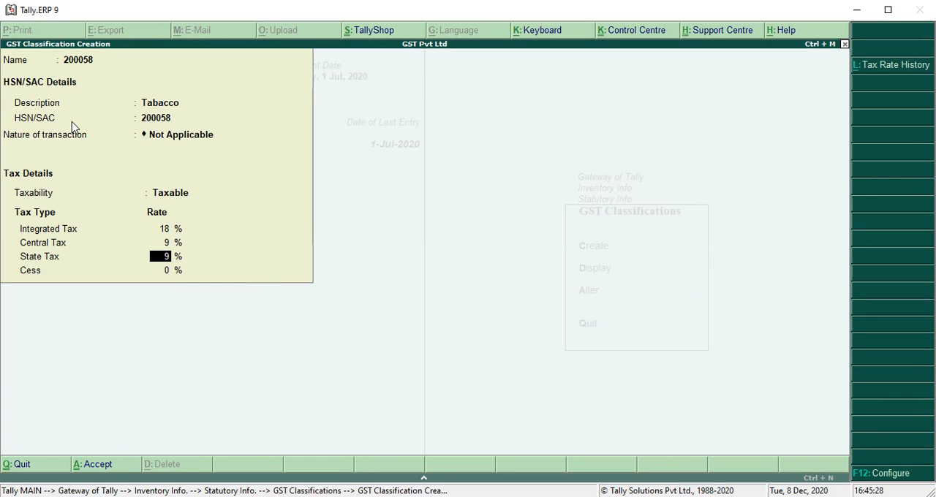
key("Return")
key("Return")
key("y")
Step: Leave classification creation and open the COMPUTER MONITOR classification for alteration
key("Escape")
key("Down")
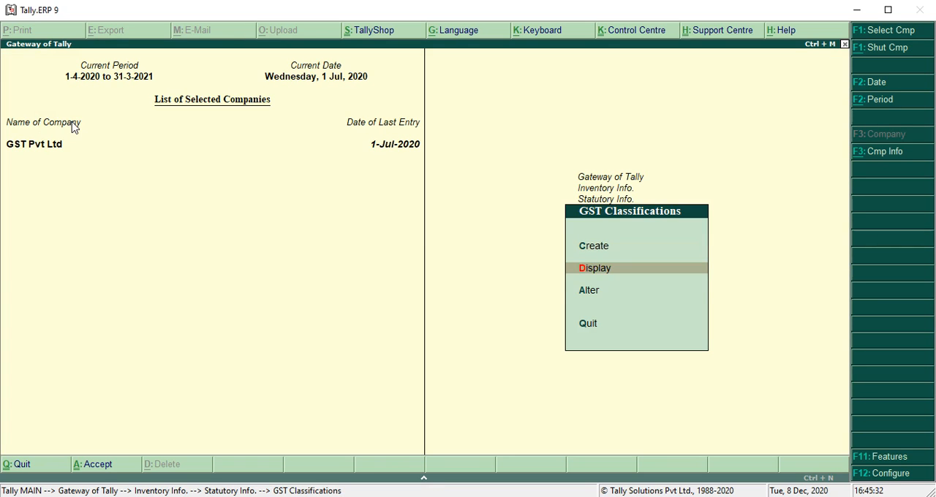
key("Down")
key("Return")
key("Down")
key("Return")
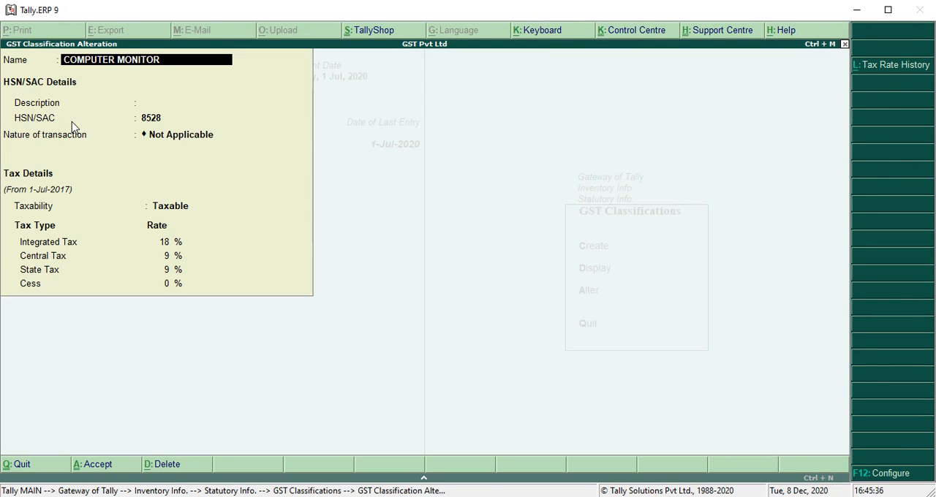
Step: Set the COMPUTER MONITOR classification's integrated tax rate to 12% and save the alteration
key("Return")
key("Return")
key("Return")
key("Return")
key("Return")
key("Return")
key("BackSpace")
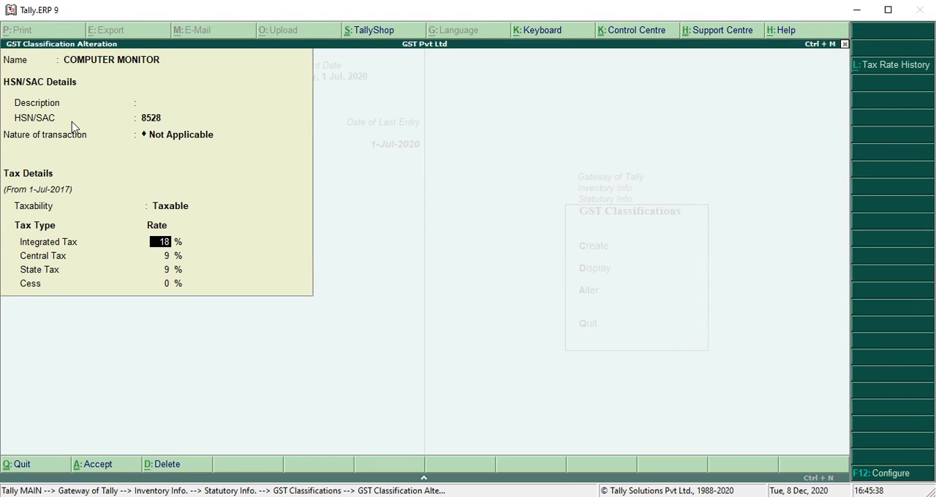
type("12")
key("Return")
key("Return")
key("Return")
key("Return")
Step: Review the saved details of the 200058 and COMPUTER MONITOR classifications, leaving both unedited
key("Return")
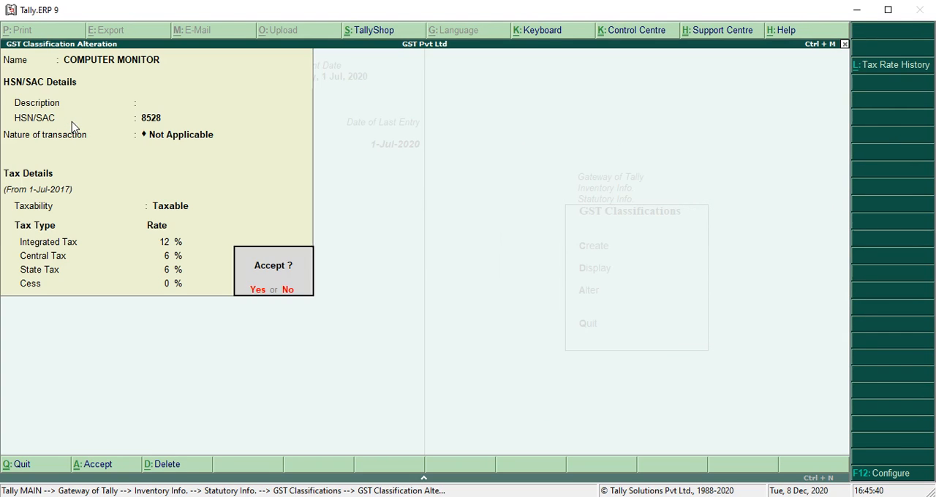
key("Return")
key("Up")
key("Return")
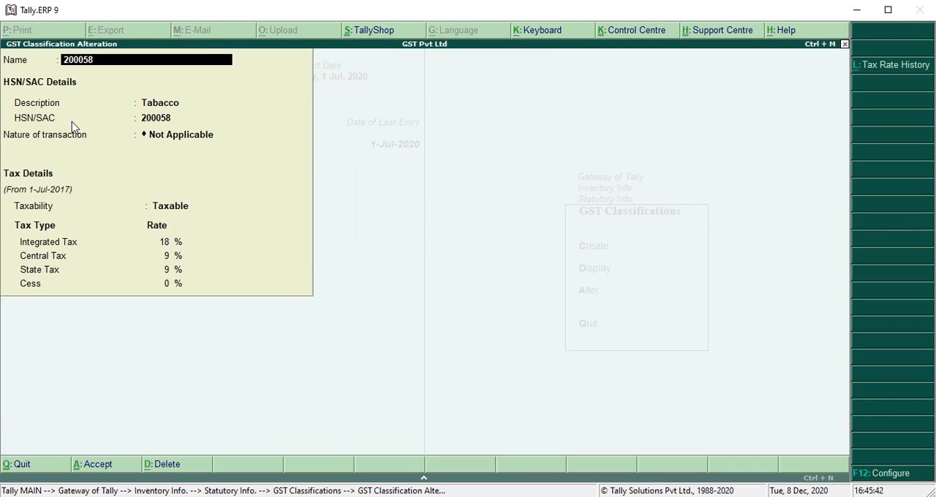
key("Escape")
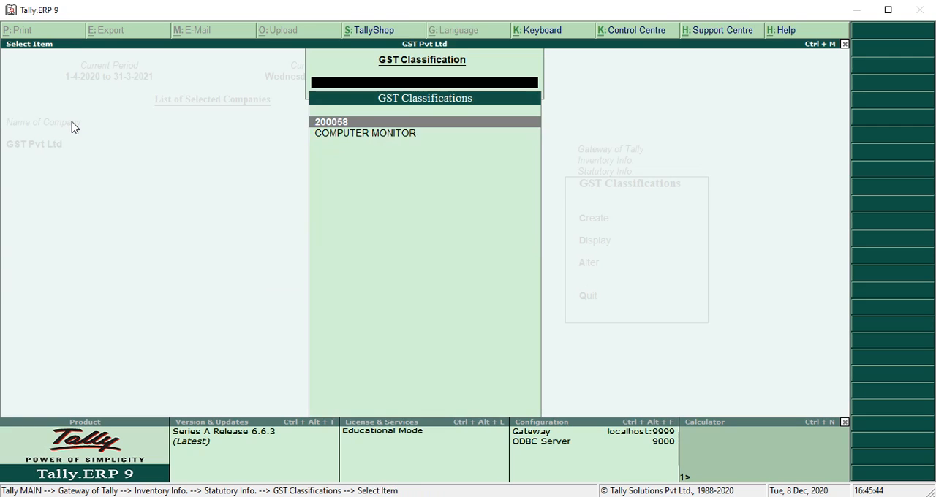
key("Down")
key("Return")
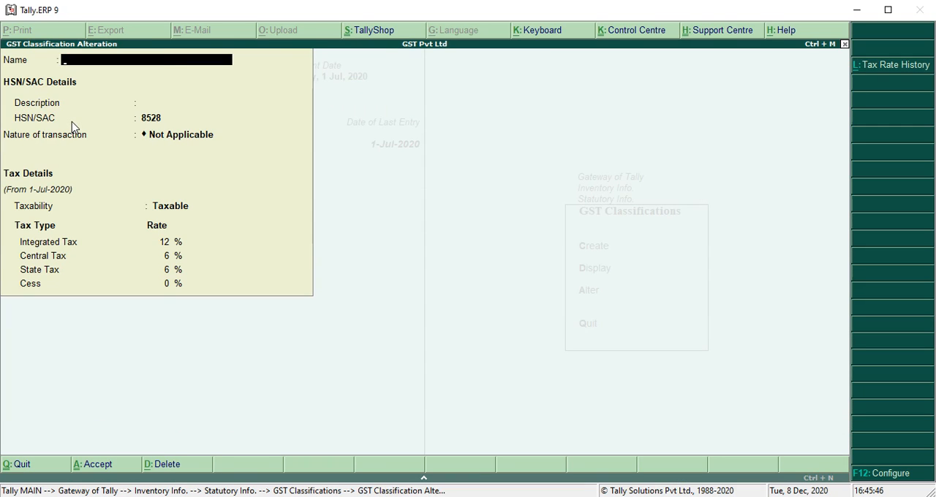
key("Escape")
key("Escape")
key("Escape")
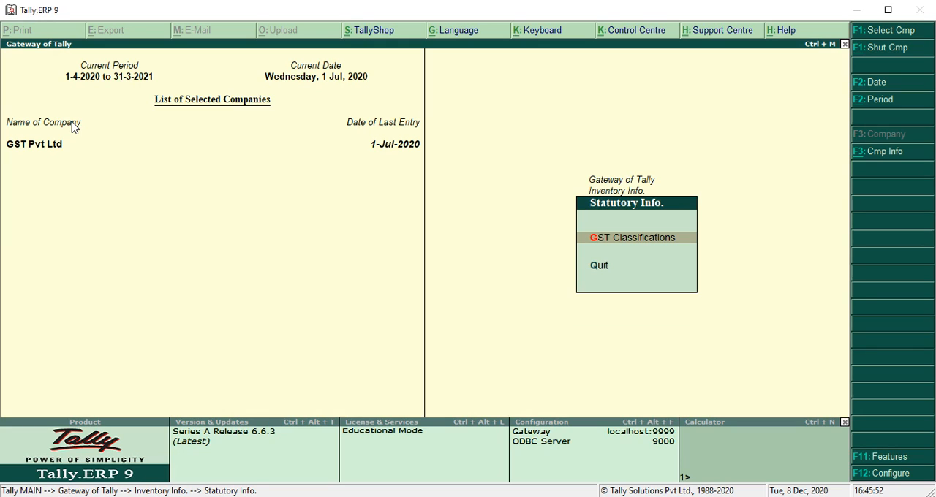
Step: Return to the main gateway and open the single ledger creation form from the accounts information
key("Escape")
key("Up")
key("Up")
key("Up")
key("Escape")
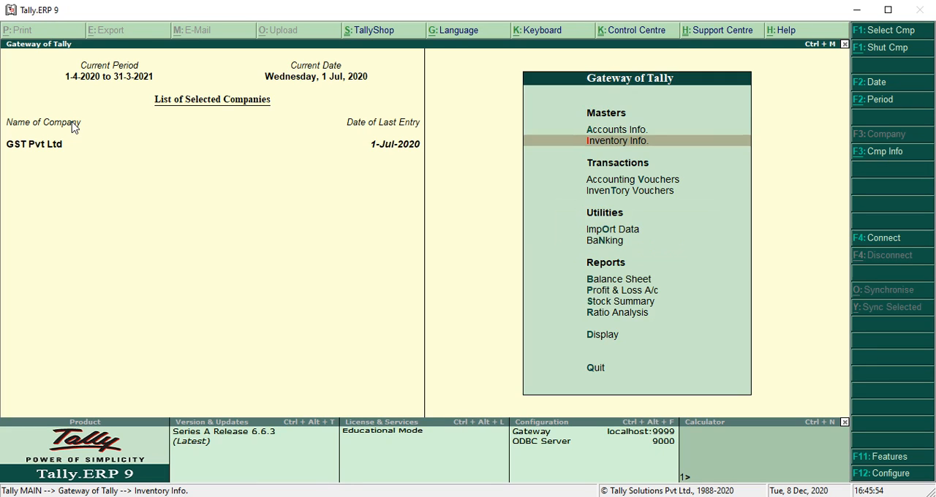
key("Up")
key("Return")
key("Down")
key("Return")
key("Return")
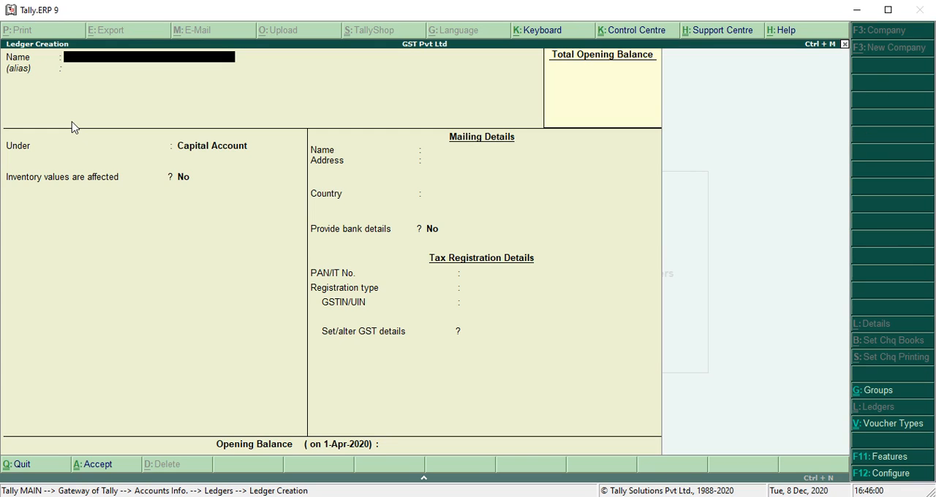
Step: Name the ledger Tapesh Pvt Ltd and group it under Sundry Creditors, keeping India and West Bengal as country and state
type("Tapesh Pvt Ltd")
key("Return")
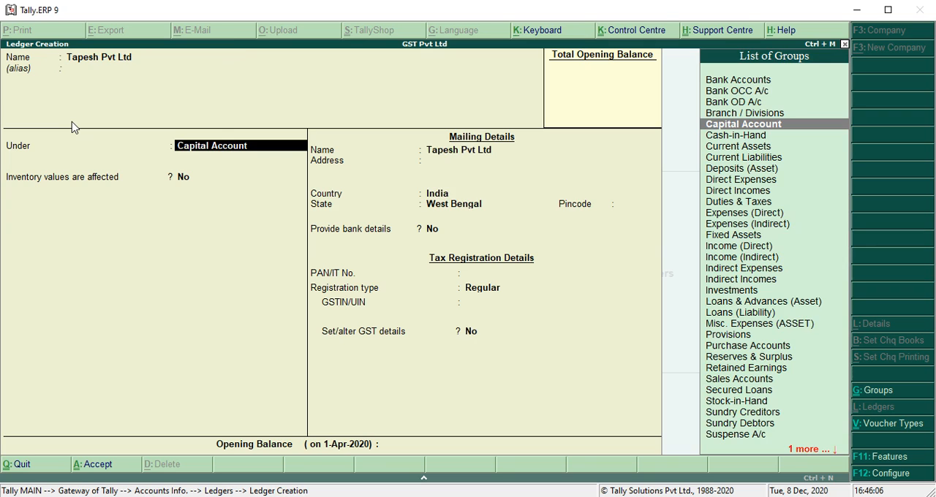
type("Sund")
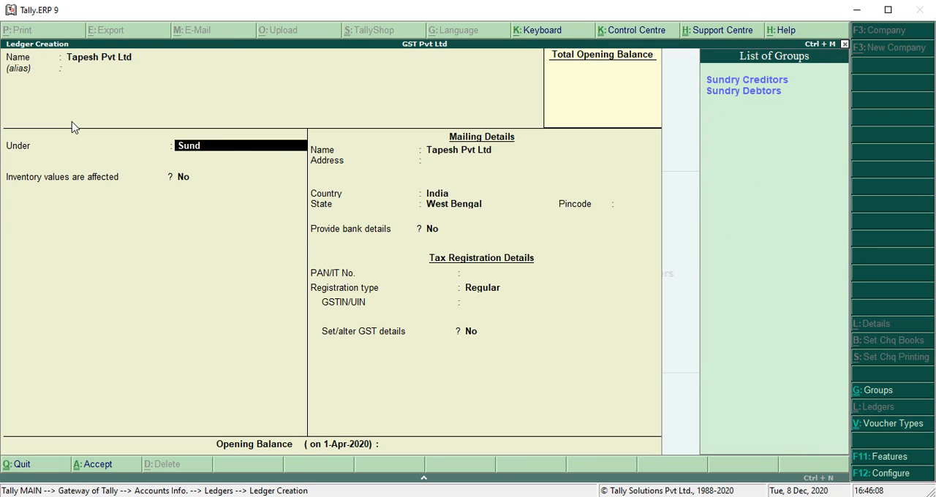
key("Return")
key("Return")
key("Return")
key("Return")
key("Return")
key("Return")
key("Return")
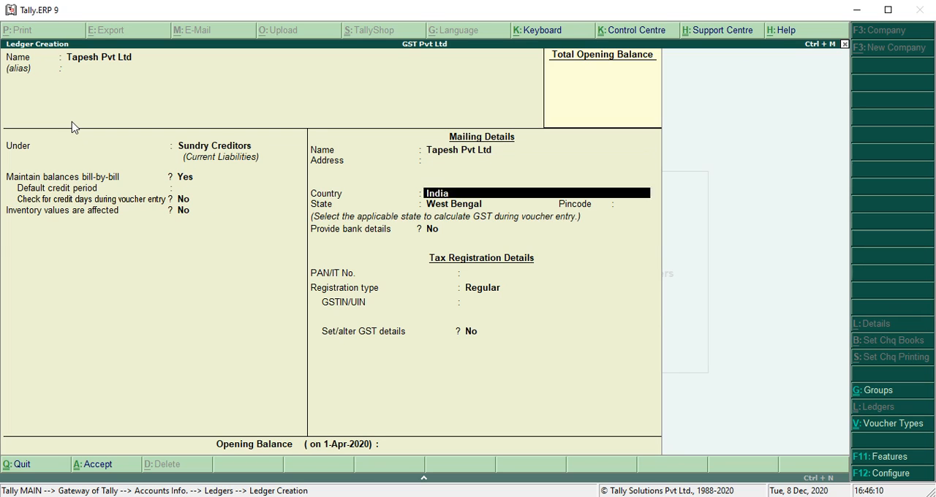
Step: Enter the supplier's PAN/IT number and keep the registration type as Regular
key("Return")
key("Return")
key("BackSpace")
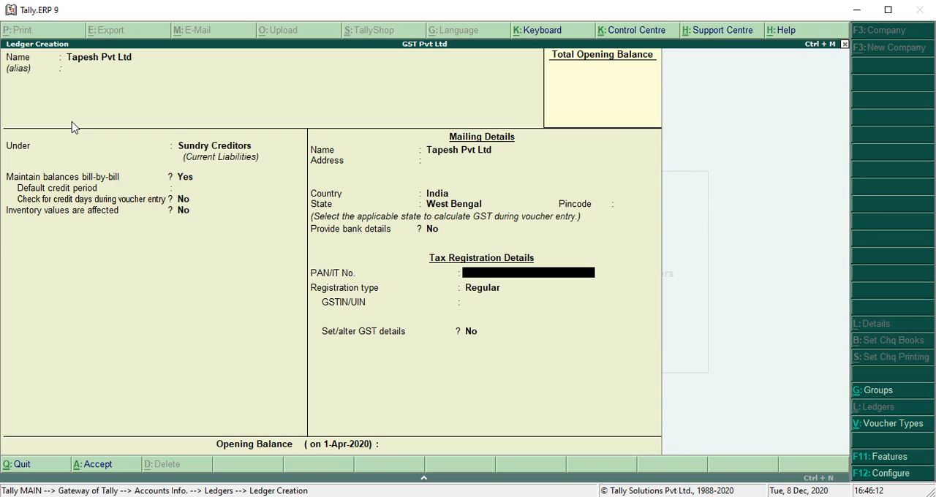
type("ADFGC5874A")
key("Return")
key("Return")
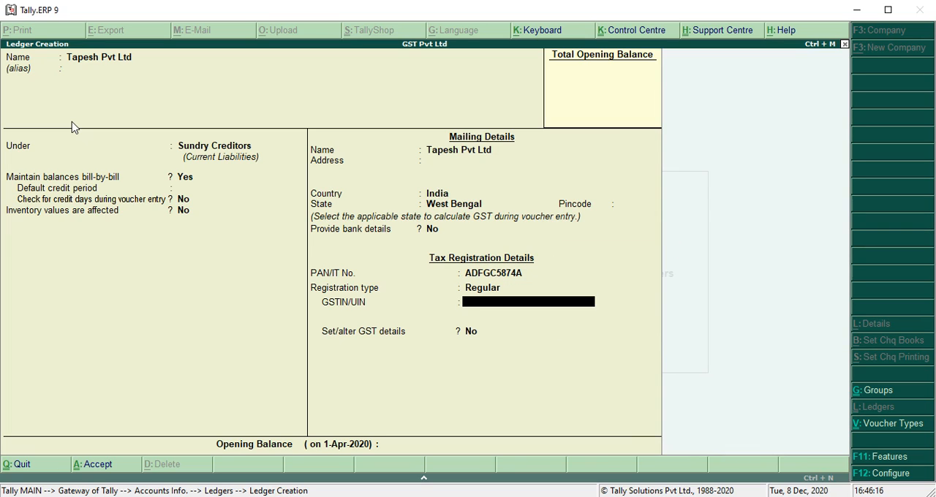
Step: Enter the supplier's GSTIN/UIN, beginning with state code 19, and dismiss the verification warning
type("19ADFGC5879")
key("BackSpace")
type("4")
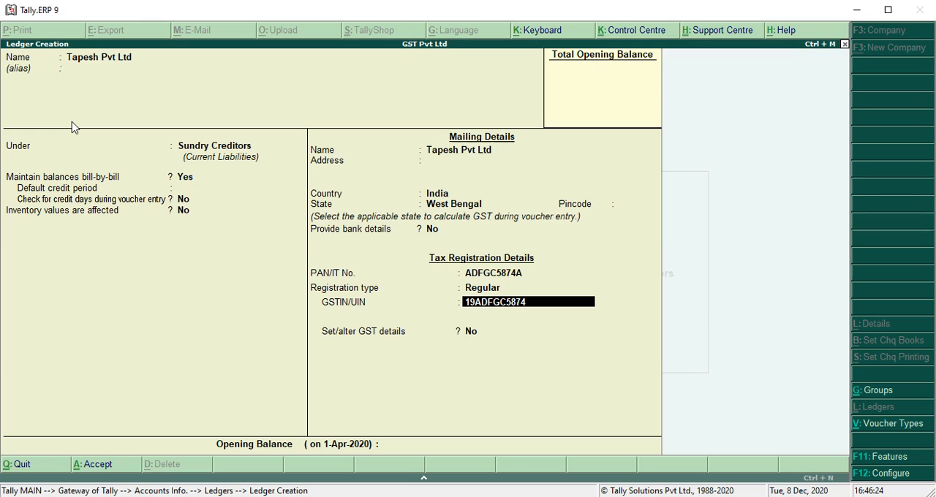
type("A1Z5")
key("Return")
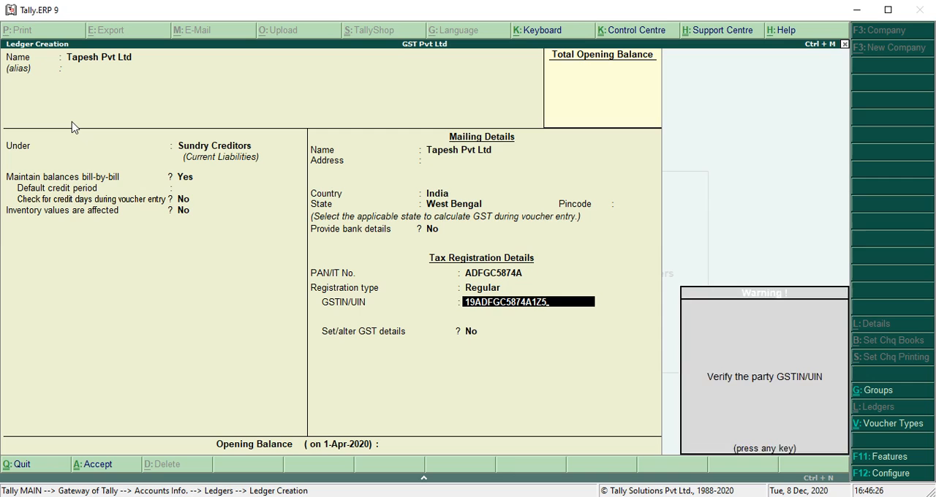
key("Return")
Step: Enable setting GST details for the supplier, keep the default GST details, and save the ledger
type("n")
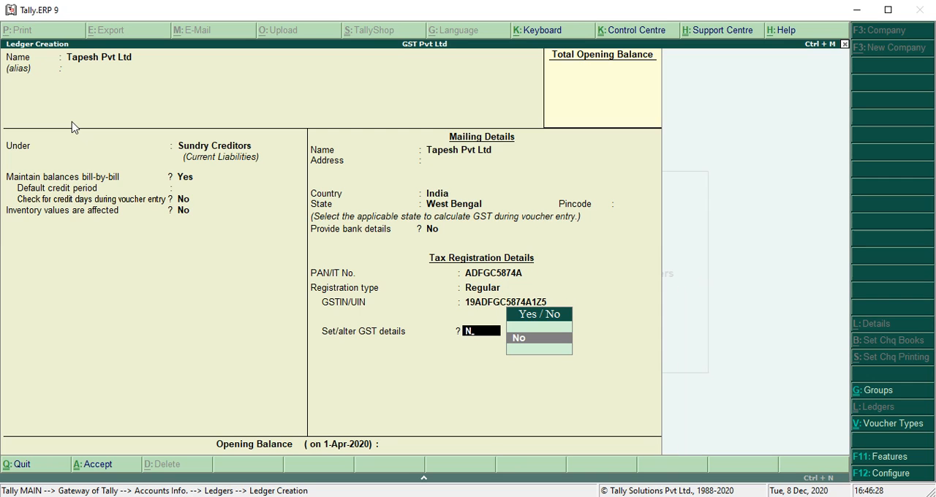
key("BackSpace")
key("Down")
key("Return")
key("Return")
key("Return")
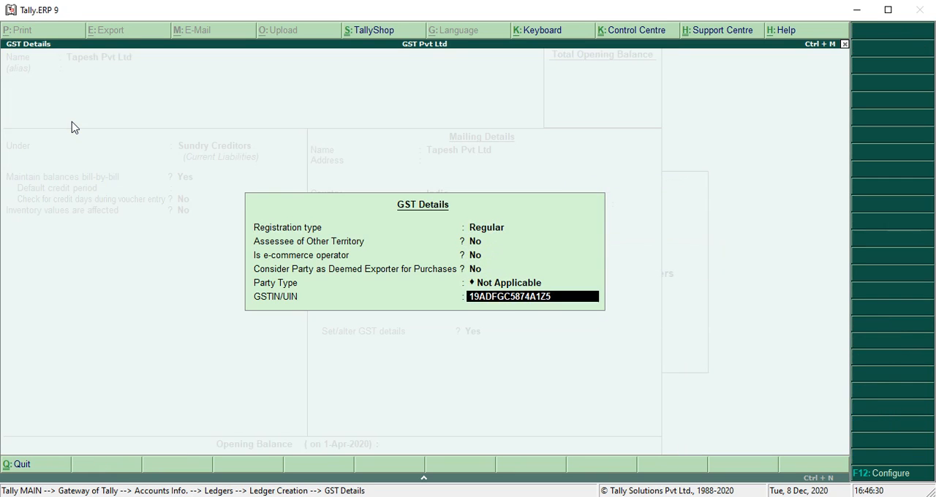
key("Return")
key("Return")
key("Return")
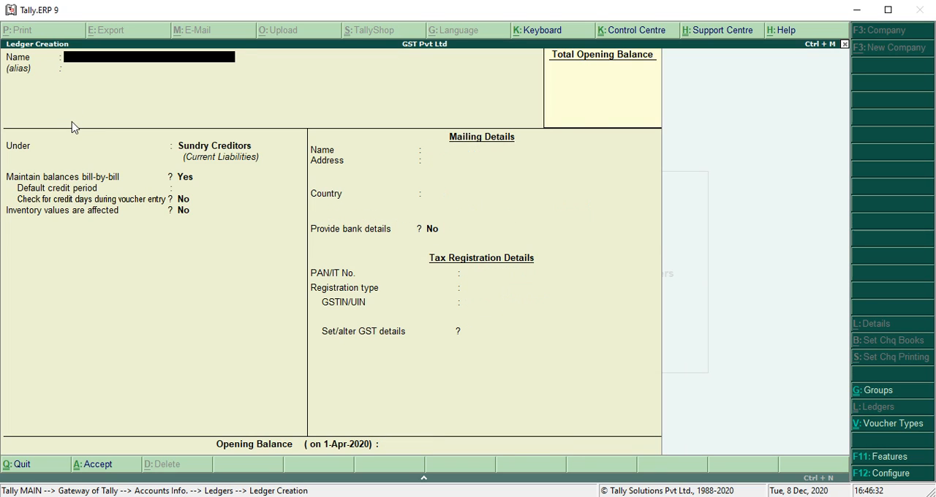
type("Purchase a/c")
key("Return")
key("Escape")
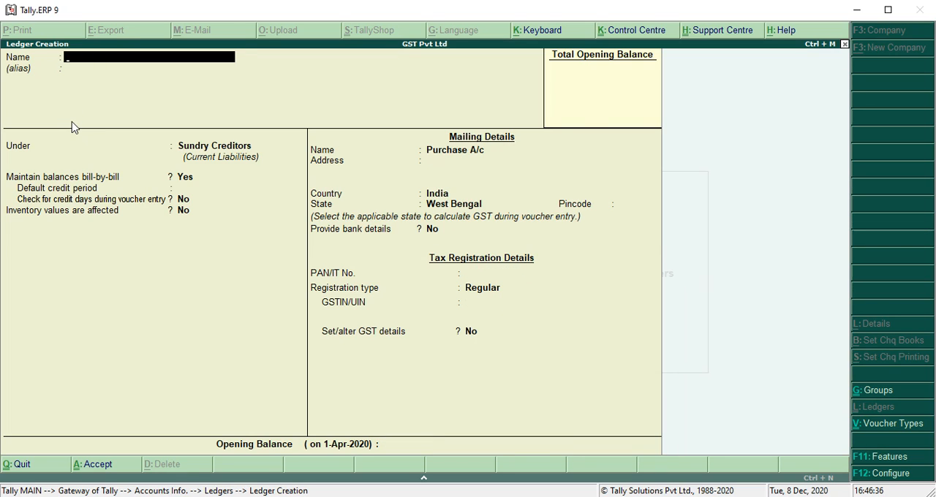
key("Escape")
key("Return")
Step: Name the ledger Purchase (Classification ) and group it under Purchase Accounts, keeping inventory values affected and ledger type Not Applicable
type("Pu")
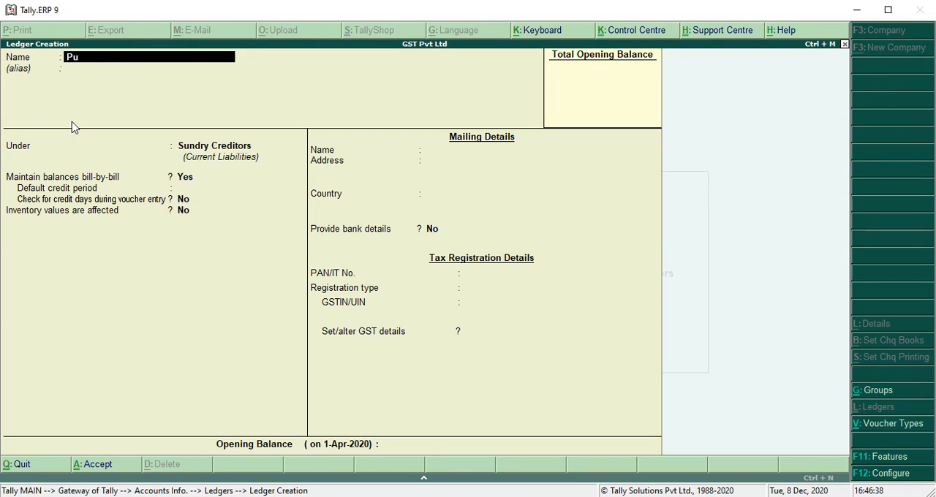
type("rchase (Classifica")
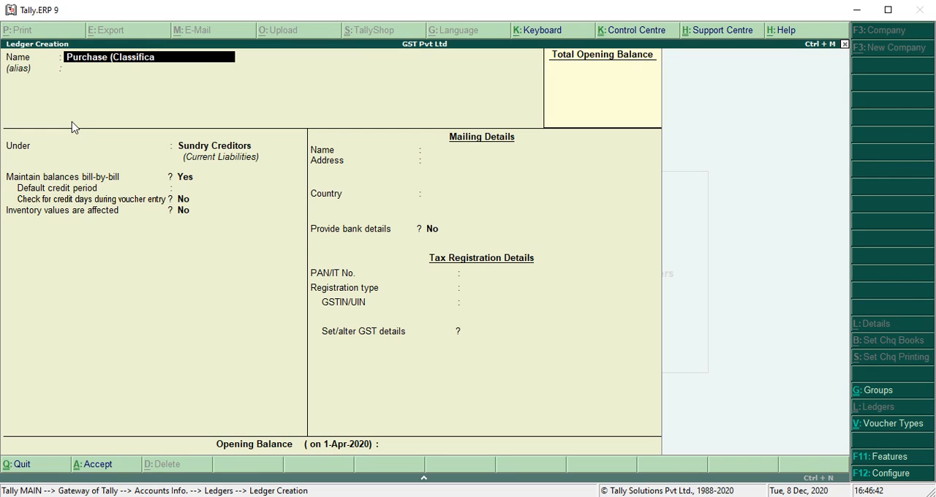
type("tion )")
key("Return")
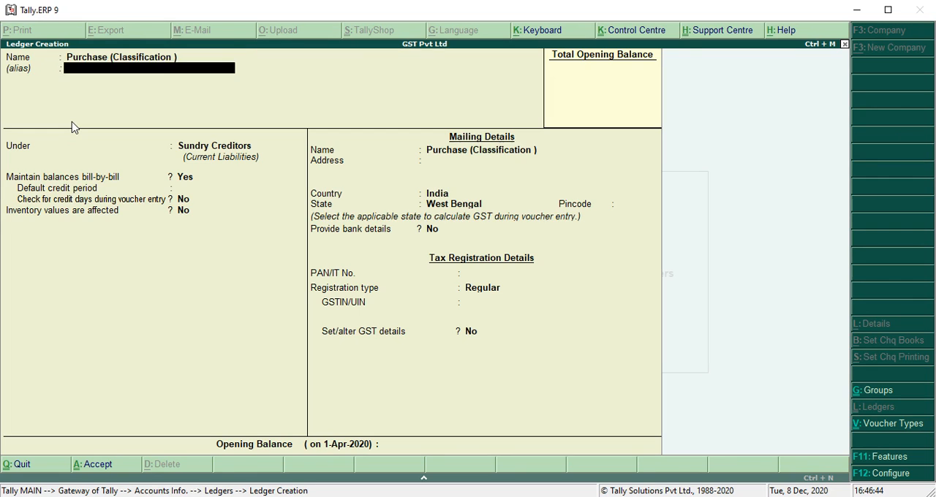
key("Return")
type("Purchase")
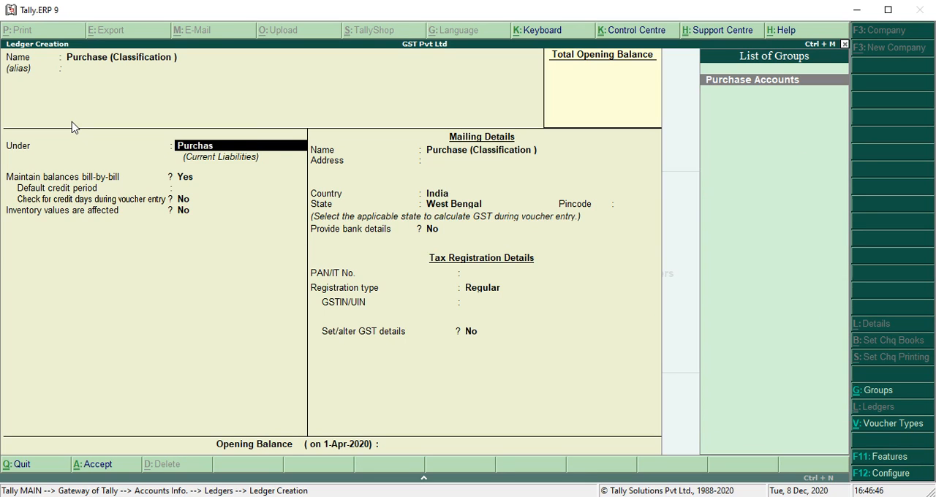
key("Return")
key("Return")
key("Return")
key("Return")
key("Return")
key("BackSpace")
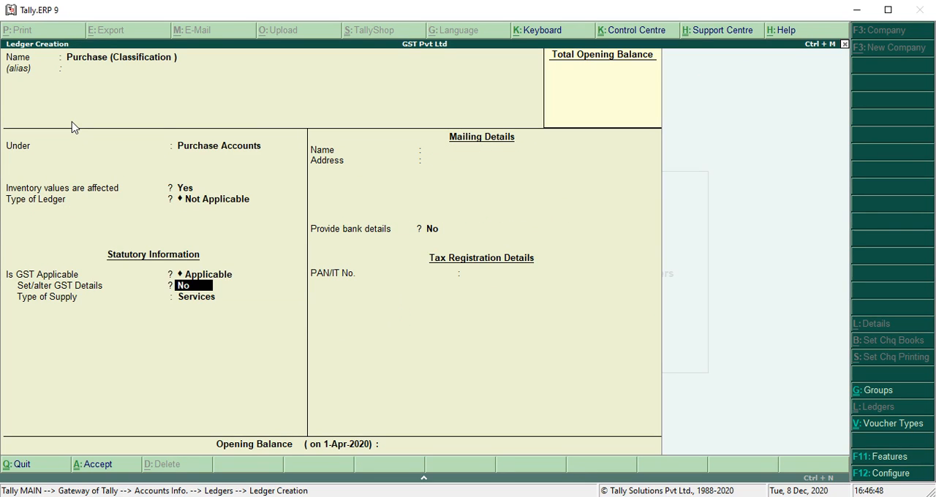
type("y")
key("Return")
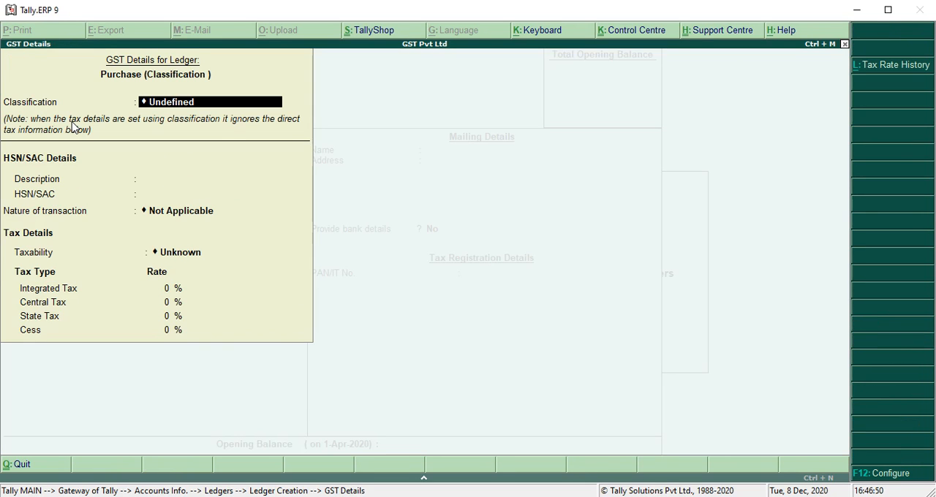
key("Escape")
key("Escape")
key("Return")
type("no")
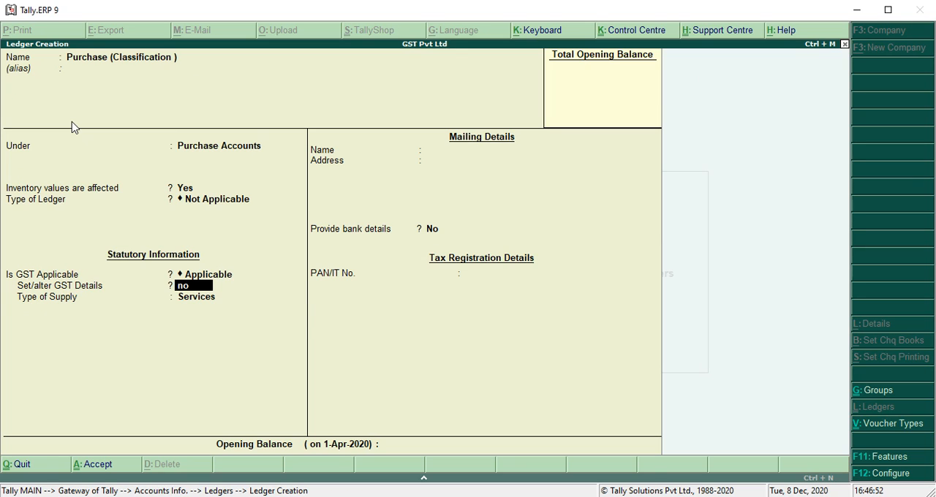
Step: Leave the purchase ledger's own GST details unset, set its type of supply to Goods, and save the ledger
key("Return")
key("Up")
key("Return")
key("Return")
key("Return")
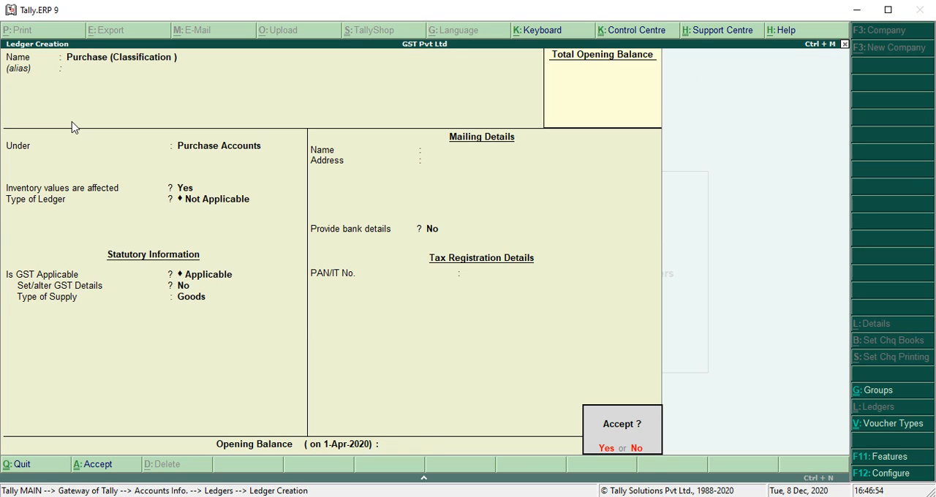
key("y")
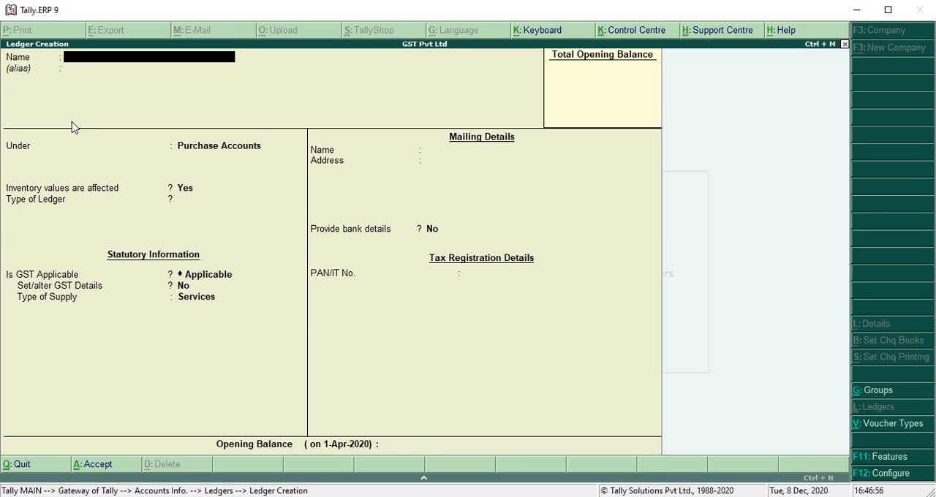
Step: Leave ledger creation and start a single stock item named Mouse under Primary in the inventory masters
key("Escape")
key("Escape")
key("Escape")
key("Down")
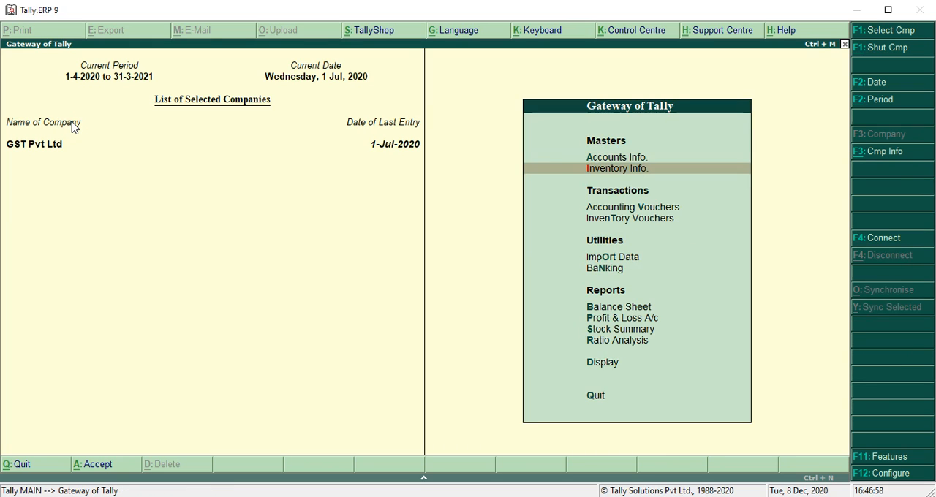
key("Return")
key("Down")
key("Return")
key("Return")
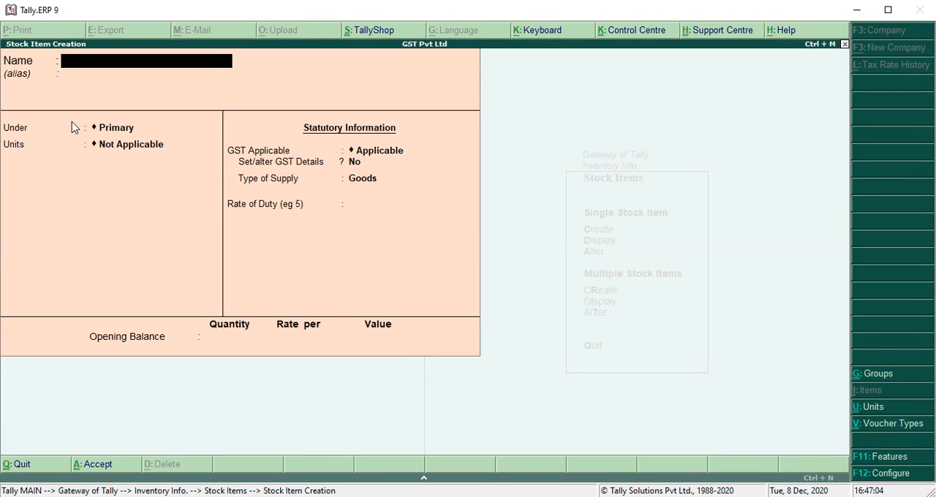
type("Mouse")
key("Return")
key("Return")
Step: Create the simple unit nos, formal name Numbers ', UQC NOS-NUMBERS, 0 decimal places, and use it as Mouse's unit without an alternate unit
key("Down")
key("Down")
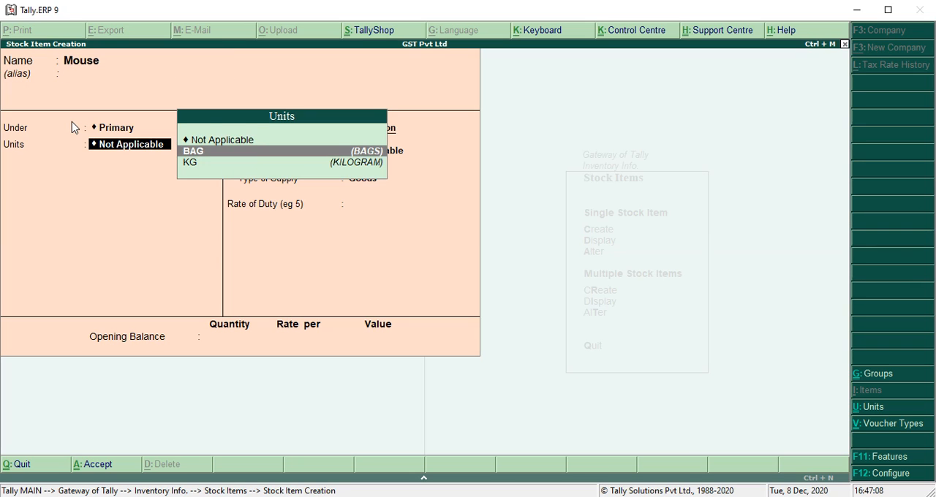
key("alt+c")
type("nos")
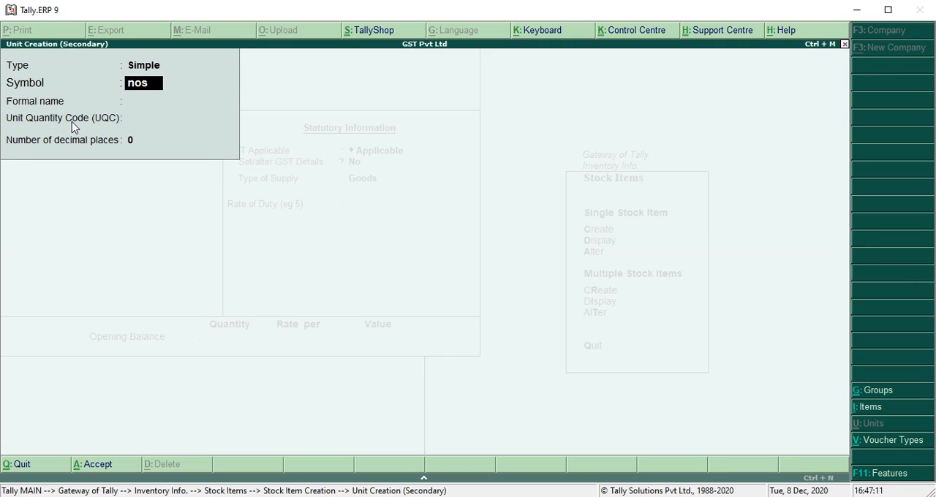
key("Return")
type("Numbers '")
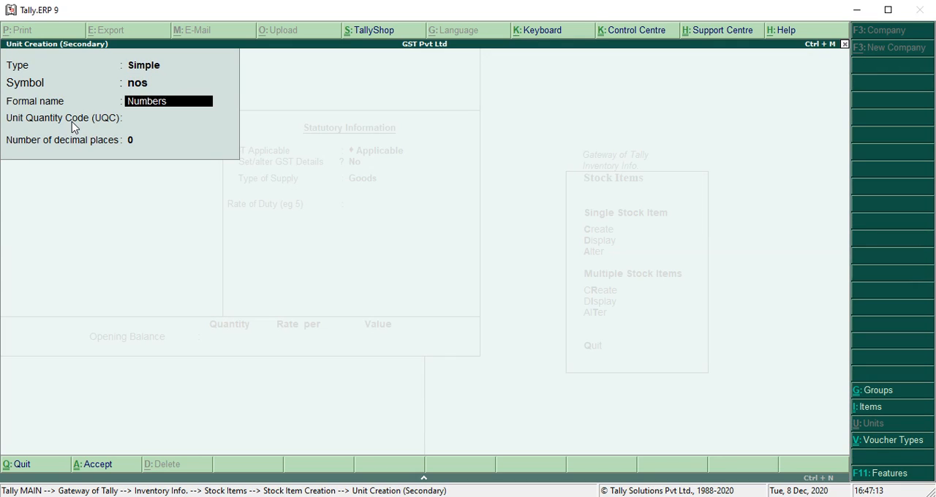
key("Return")
type("nos")
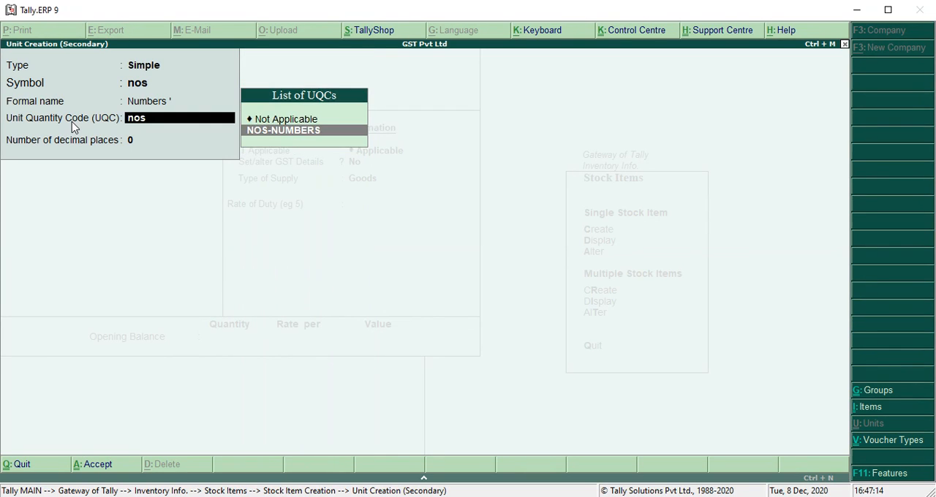
key("Return")
Step: Enable setting GST details for the Mouse item and assign it the COMPUTER MONITOR classification
key("Return")
key("Return")
key("Return")
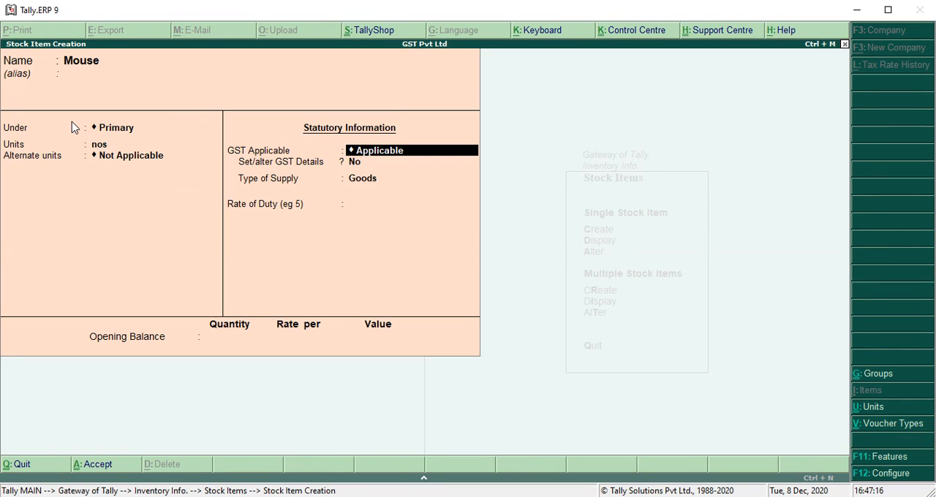
key("Return")
key("y")
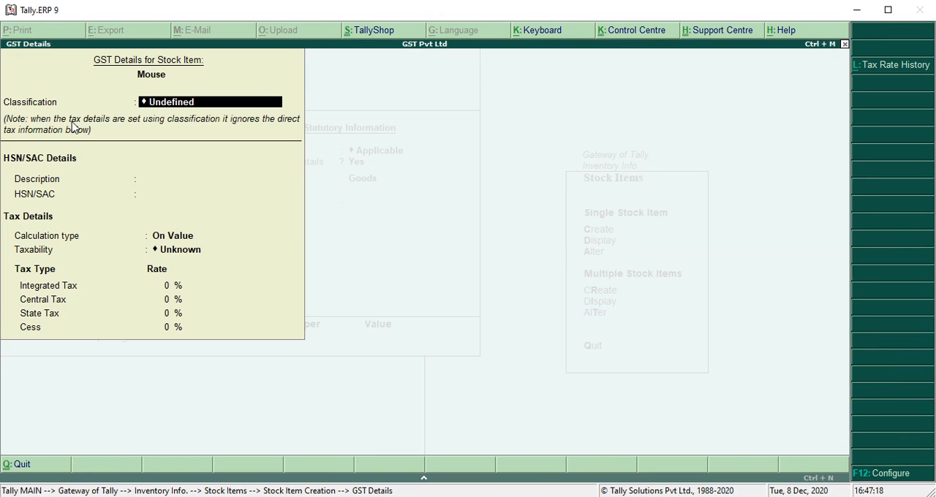
key("Down")
key("Down")
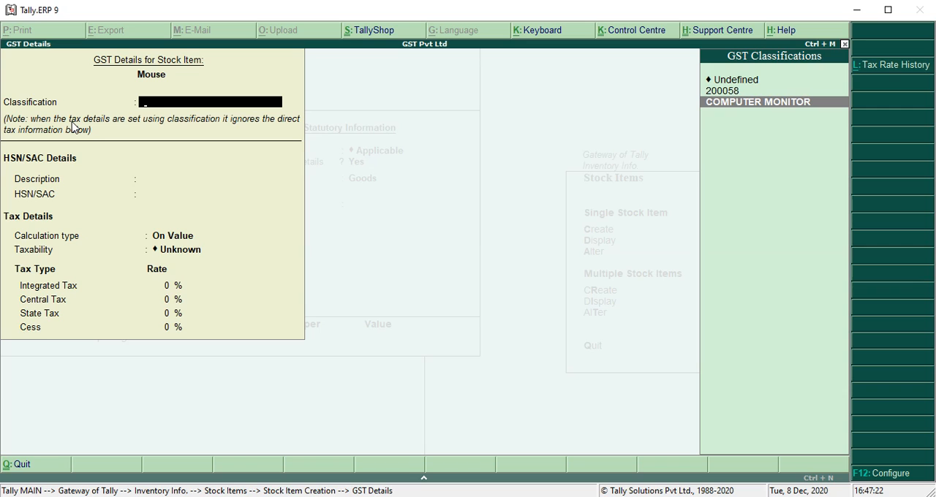
key("Return")
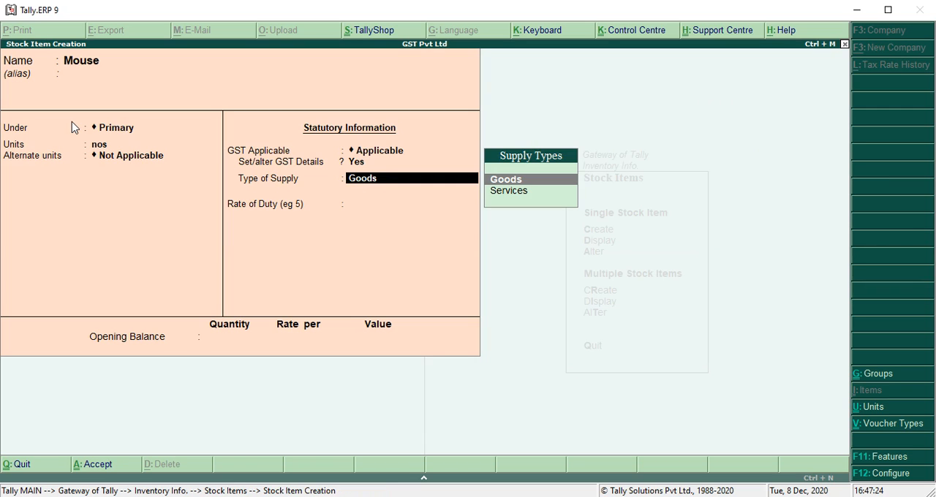
Step: Recheck Mouse's GST classification, keep the type of supply as Goods, and save the stock item
key("BackSpace")
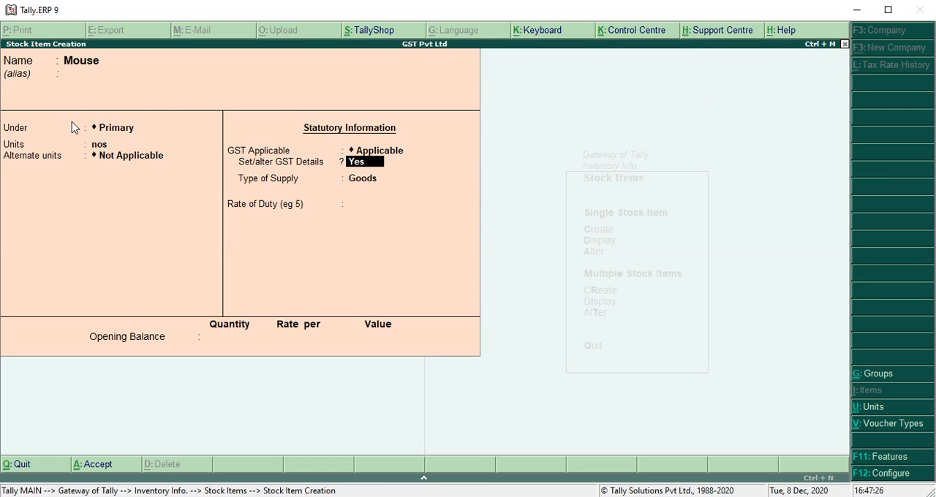
key("Return")
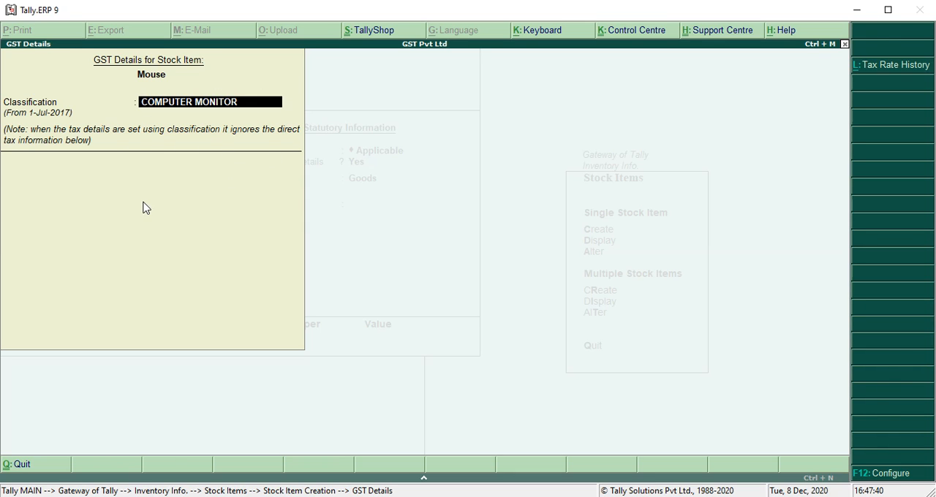
key("Return")
key("Return")
key("Return")
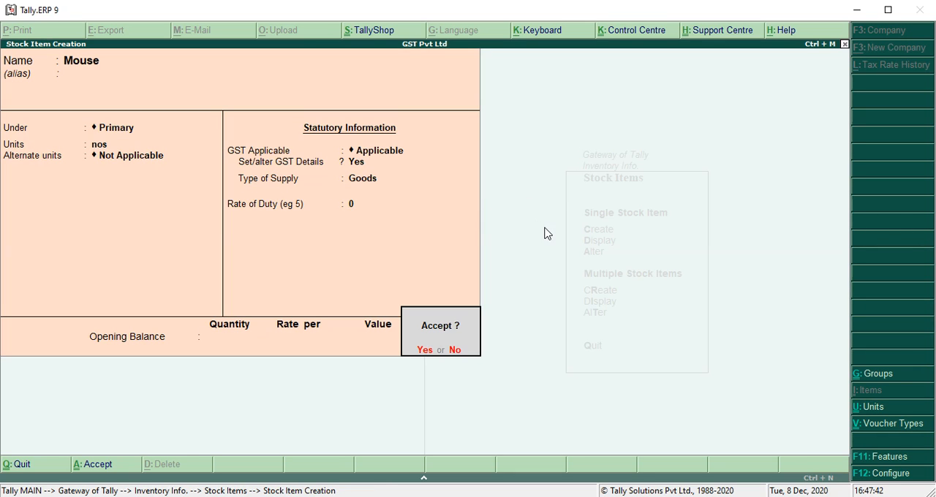
Step: Create a stock item named Cabinet under Primary with nos as its unit and no alternate unit
key("Return")
type("Cab")
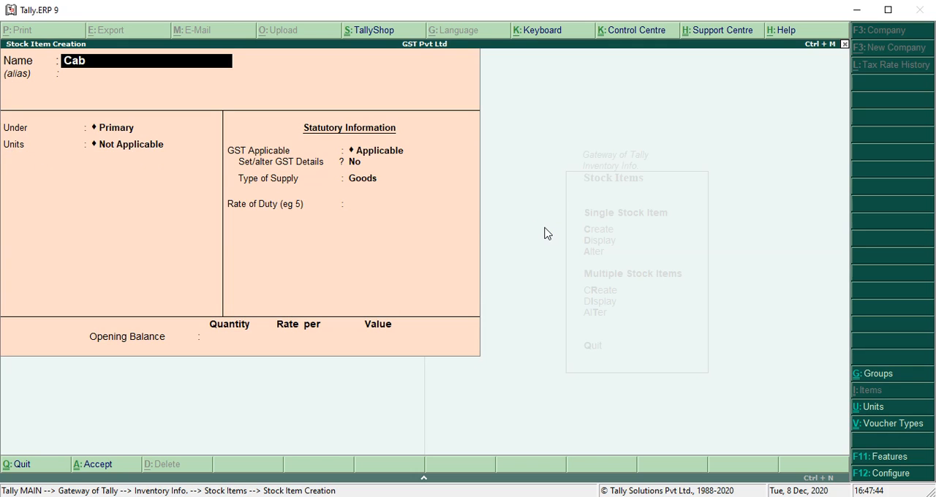
type("inet")
key("Return")
key("Return")
key("Return")
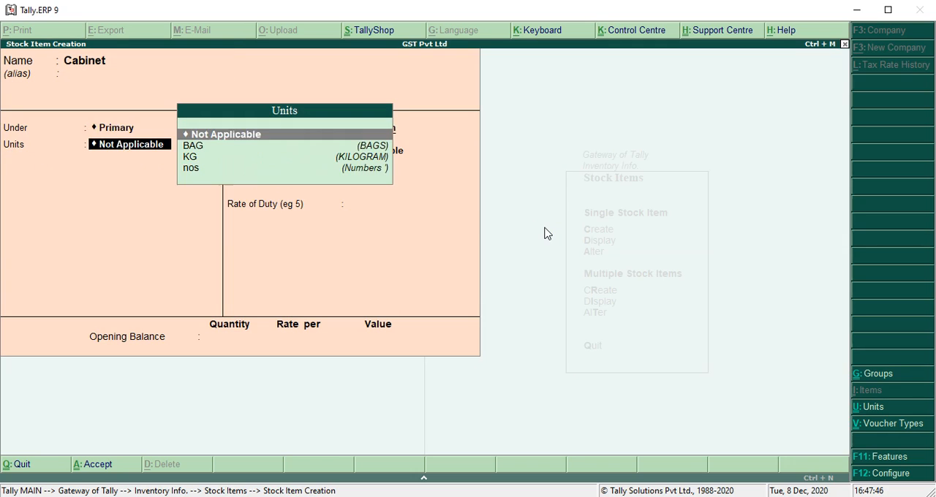
key("BackSpace")
key("Return")
key("Down")
key("Down")
key("Down")
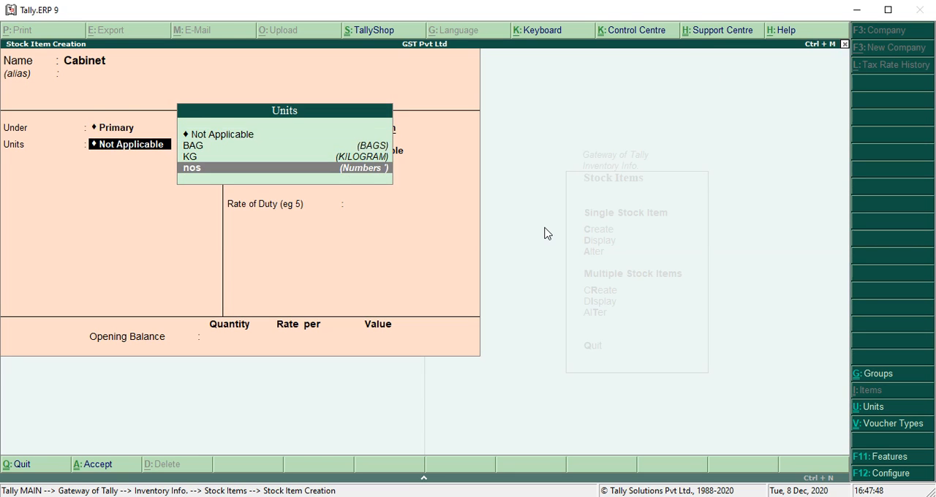
Step: Enable setting GST details for the Cabinet item and assign it the COMPUTER MONITOR classification
key("Return")
key("Return")
key("Return")
key("y")
key("Return")
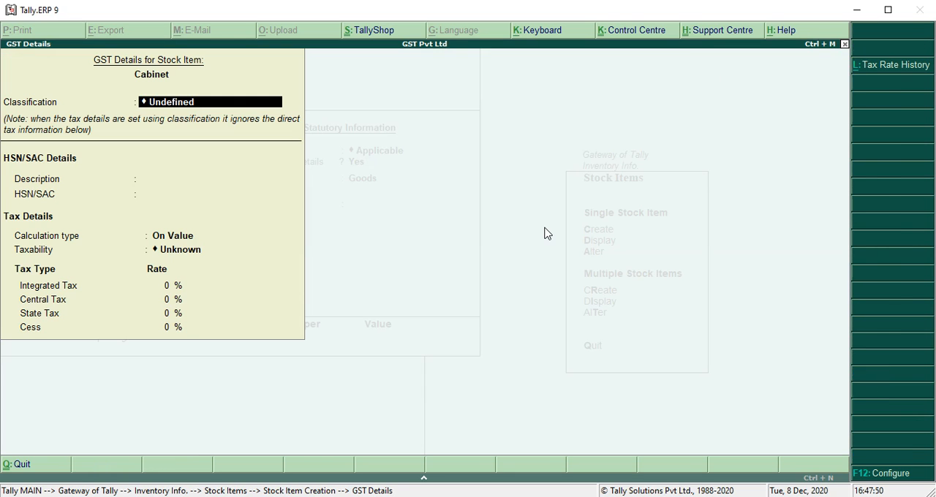
key("Down")
key("Down")
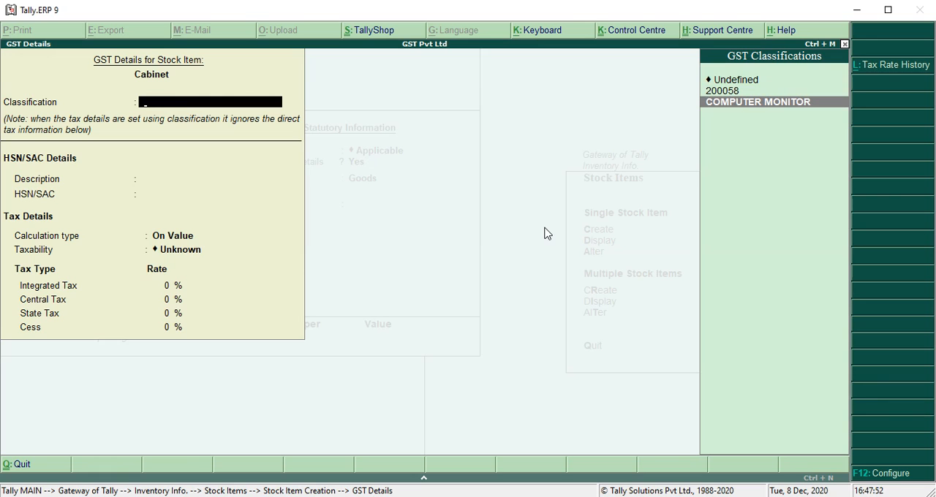
key("Return")
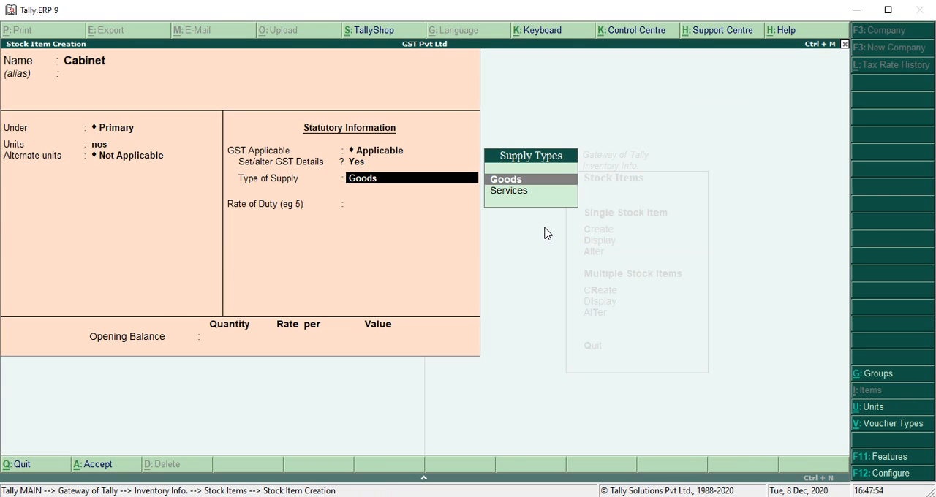
Step: Recheck Cabinet's GST classification, keep the type of supply as Goods, and save the stock item without an opening balance
key("BackSpace")
key("Return")
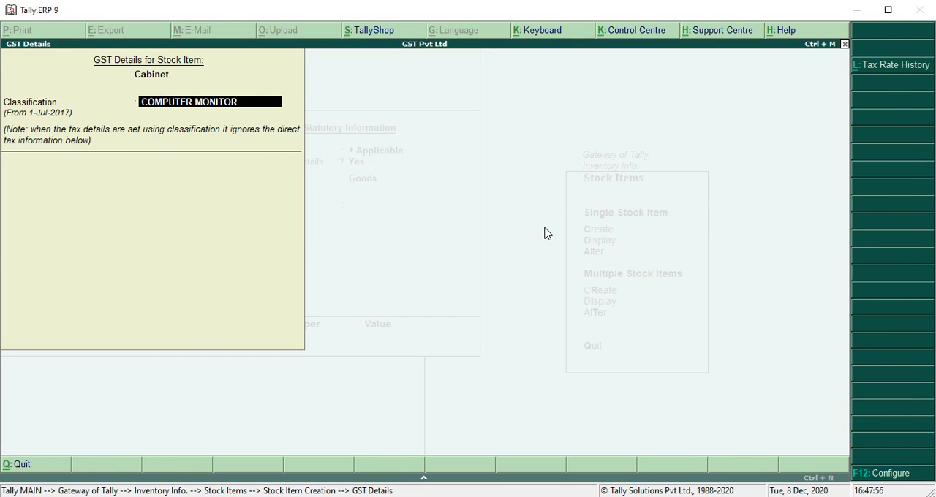
key("Return")
key("Return")
key("Return")
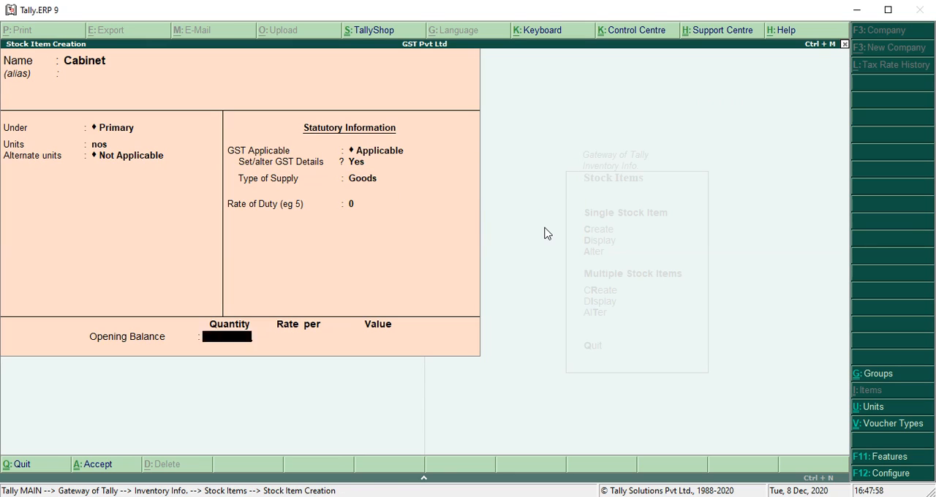
key("Return")
Step: Create a stock item named Item A under Primary with KG as its unit and no alternate unit
key("Return")
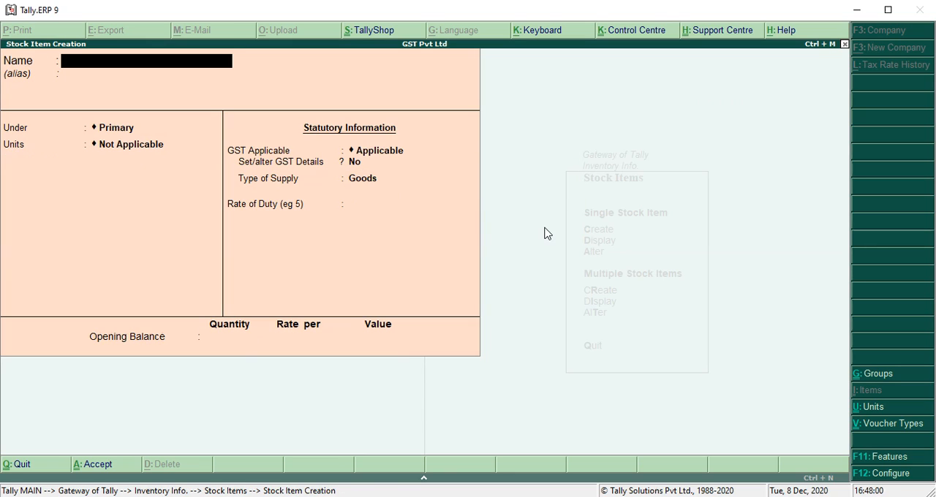
type("Item a")
key("Return")
key("Return")
key("Down")
key("Down")
key("Down")
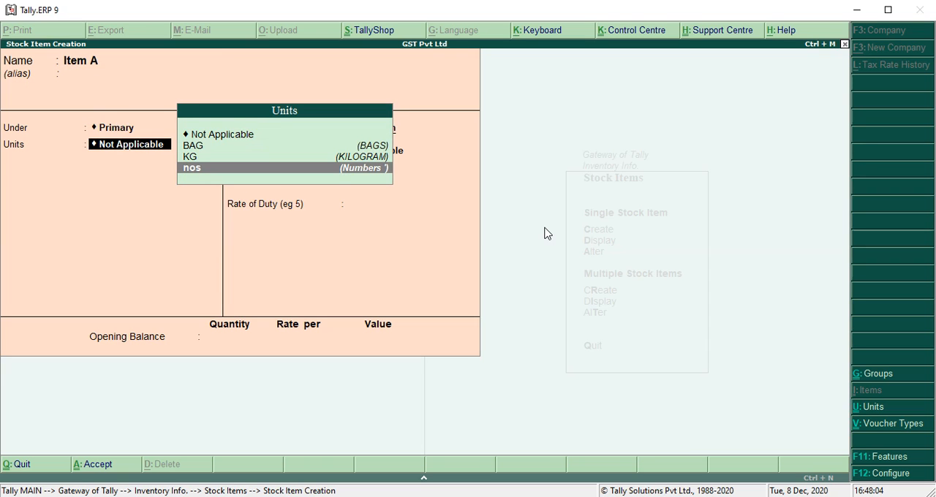
key("Up")
Step: Enable setting GST details for Item A and assign it the 200058 classification
key("Return")
key("Return")
key("Return")
type("y")
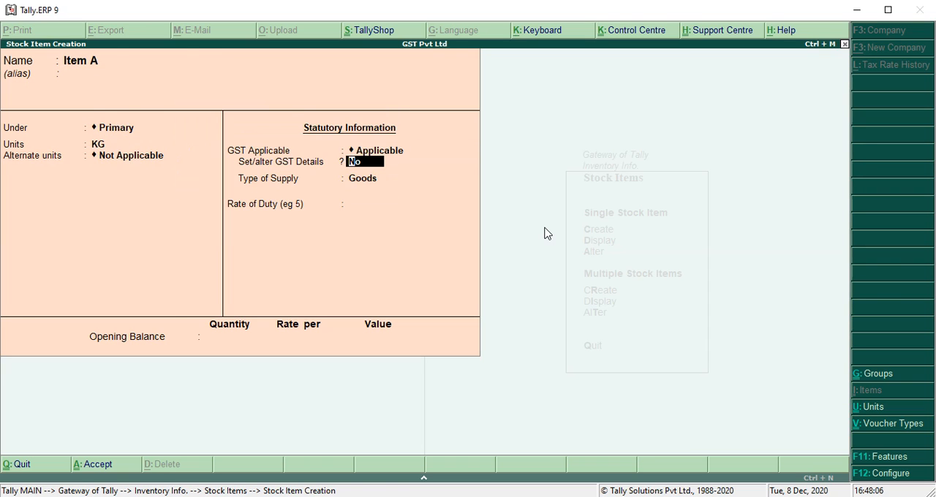
key("Return")
key("Down")
key("Down")
key("Down")
key("Up")
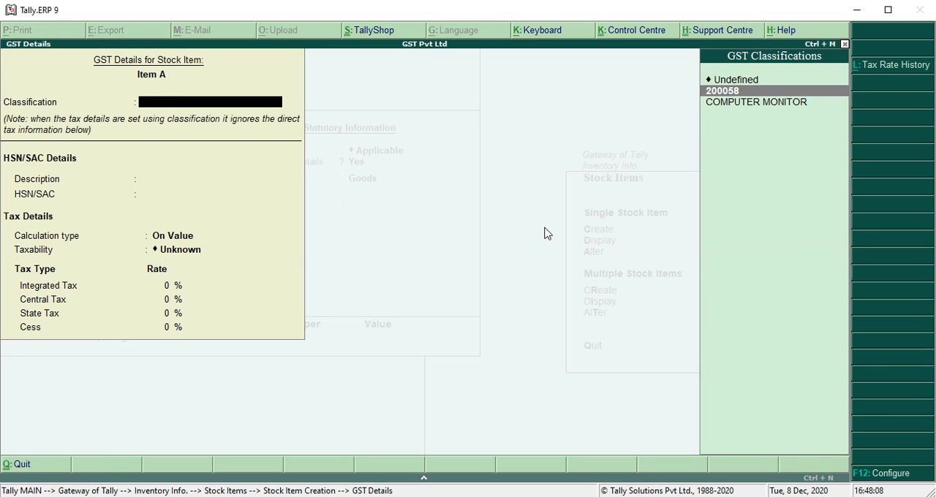
key("Return")
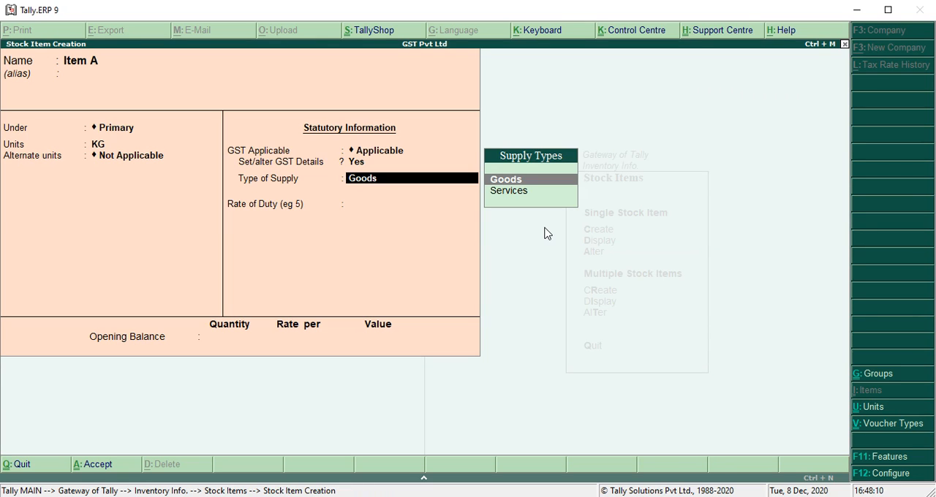
Step: Keep Item A's type of supply as Goods and save the stock item without an opening balance
key("Return")
key("Return")
key("Return")
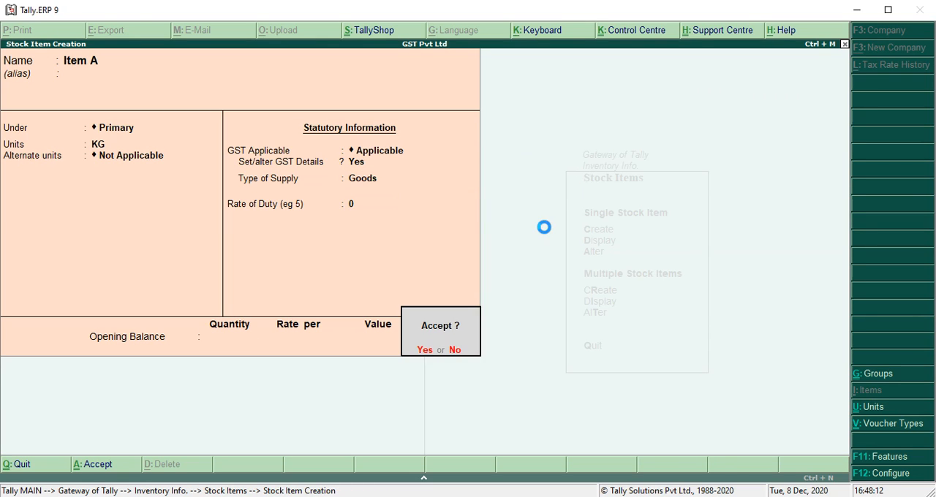
key("y")
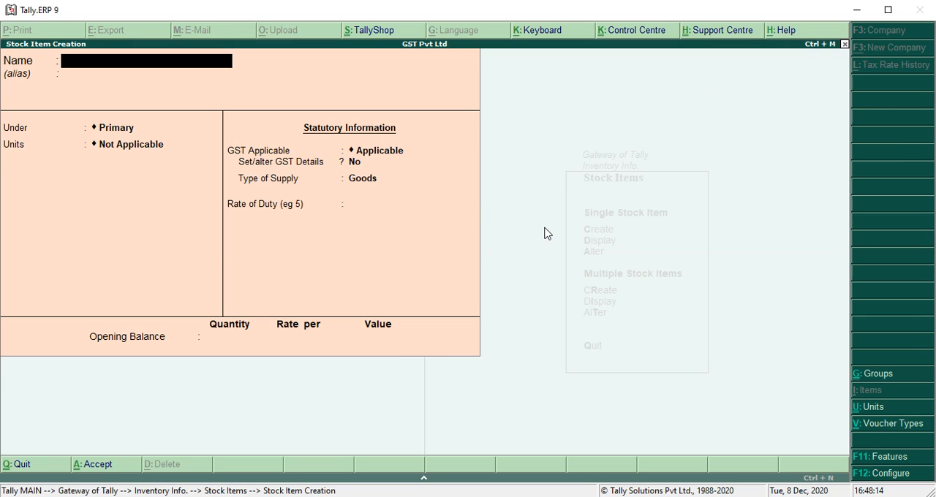
Step: Leave stock item creation and open a new purchase voucher under the accounting vouchers
key("Escape")
key("Escape")
key("Escape")
key("Down")
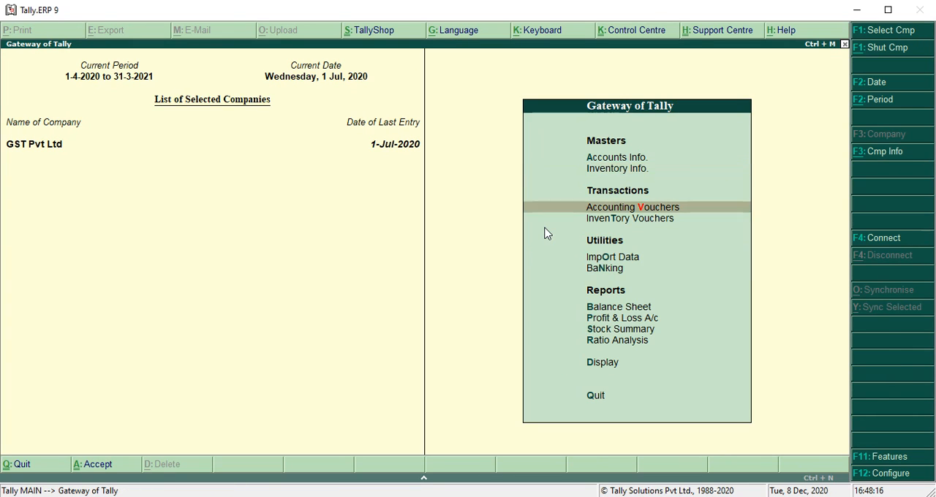
key("Return")
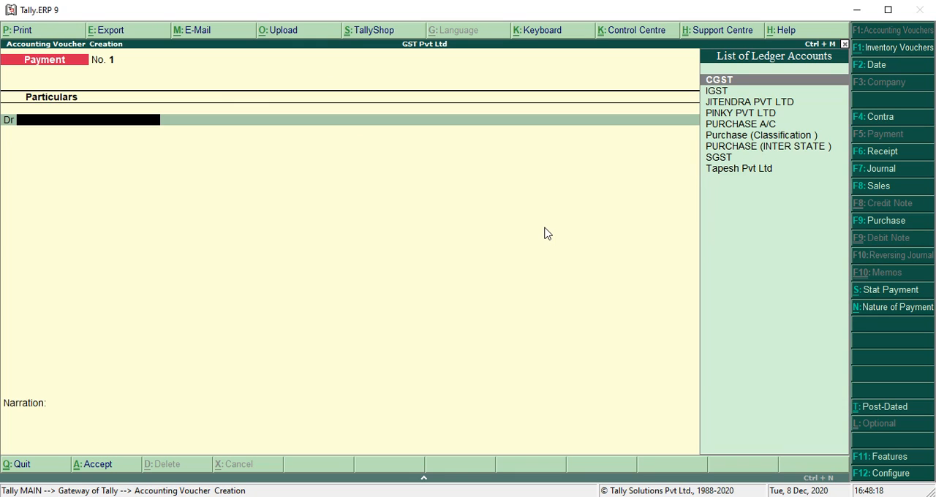
key("F9")
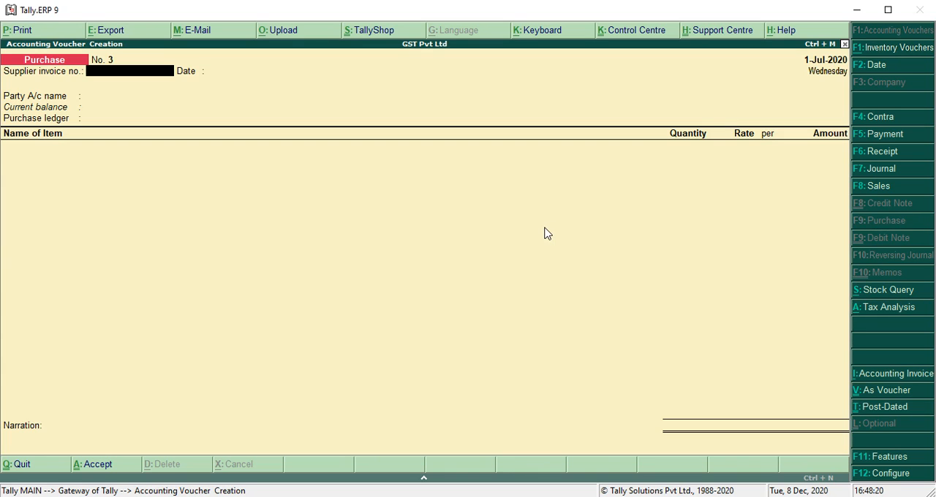
Step: Set the purchase voucher date to 1/7/2020 and enter supplier invoice number 1005 dated 1-Jul-2020
key("F2")
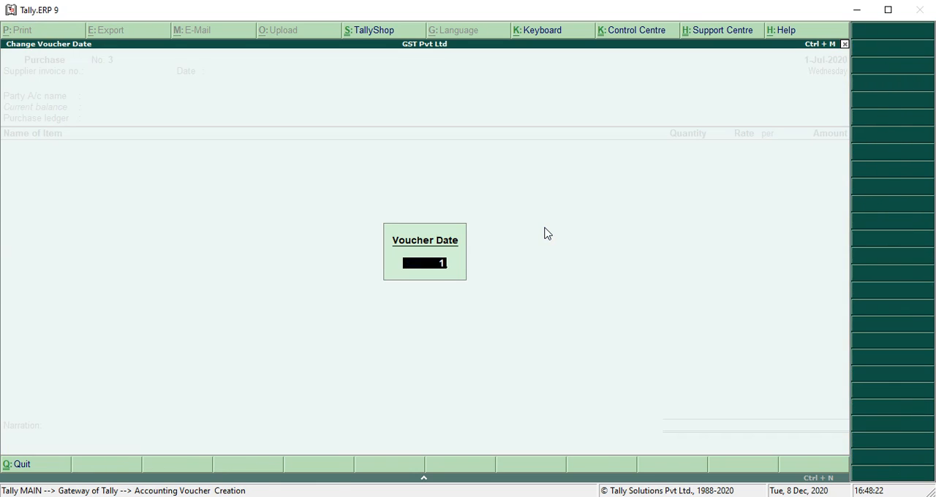
type("1/7/2020")
key("Return")
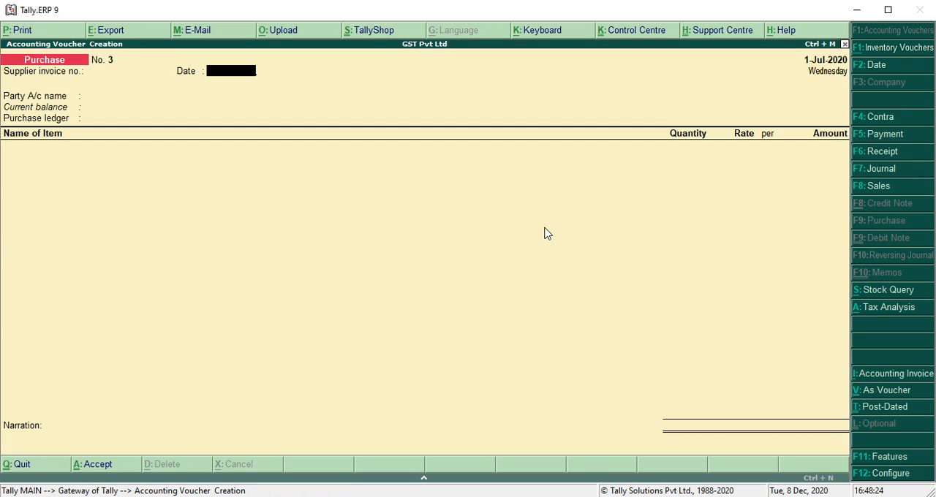
type("1005")
key("Return")
key("Return")
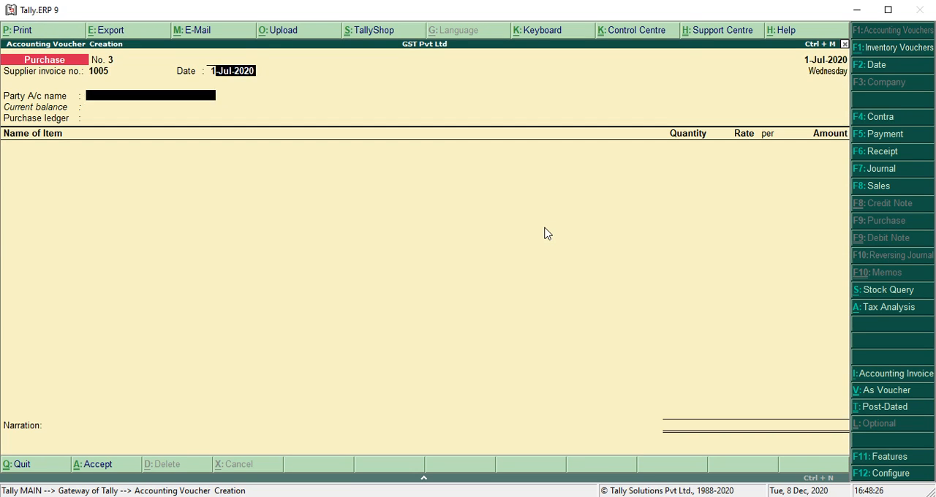
Step: Choose Tapesh Pvt Ltd as the party account and Purchase (Classification ) as the purchase ledger
key("Down")
key("Down")
key("Down")
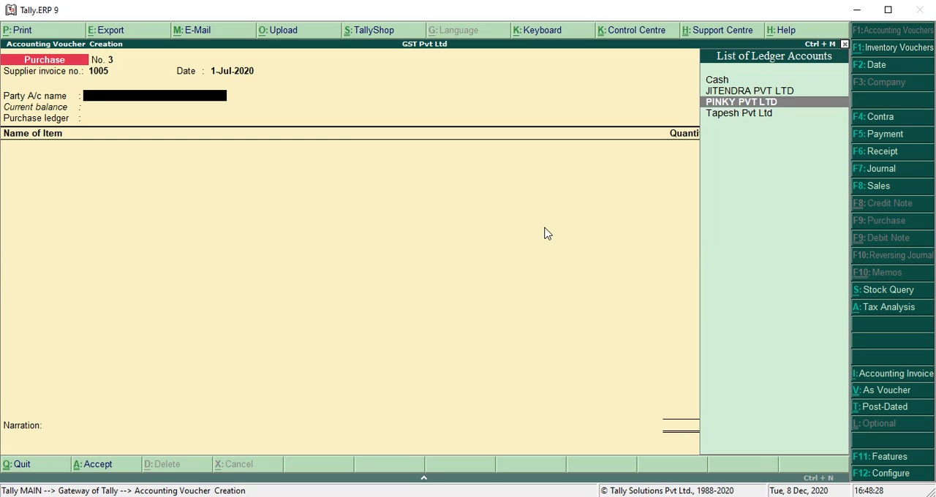
key("Return")
key("Return")
key("Return")
key("Return")
key("Return")
key("Return")
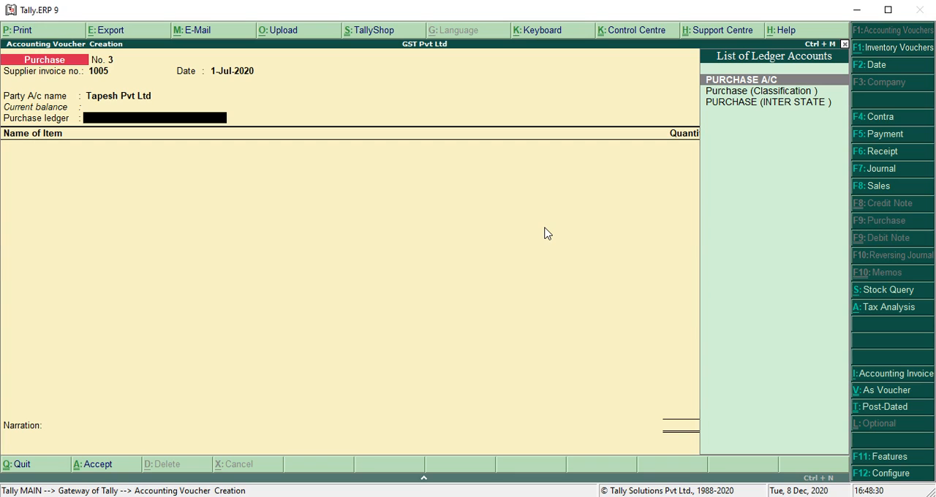
key("Down")
key("Return")
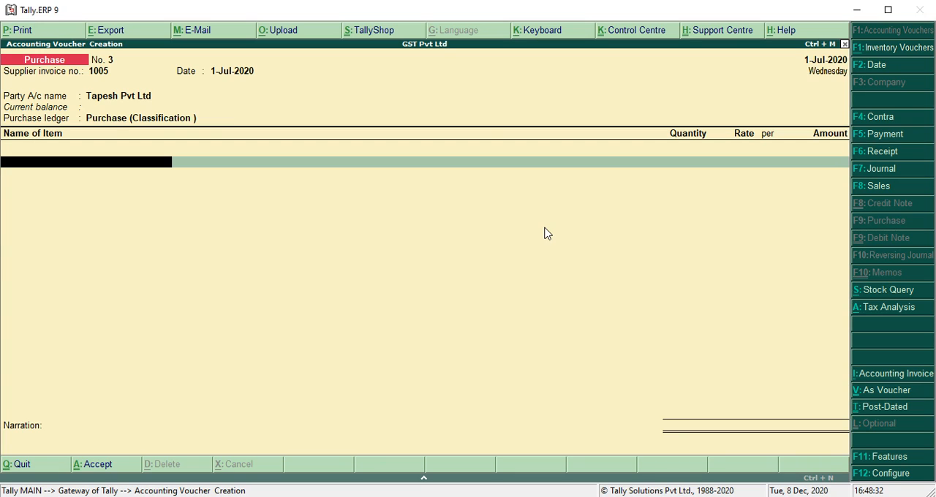
Step: Add the stock item Cabinet to the purchase with a quantity of 1 nos at a rate of 25,000
type("C")
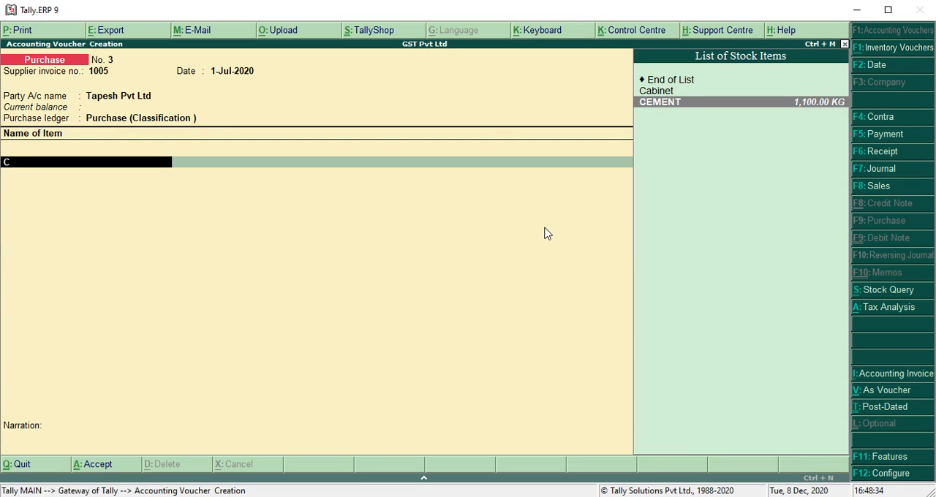
key("Up")
key("Return")
type("1")
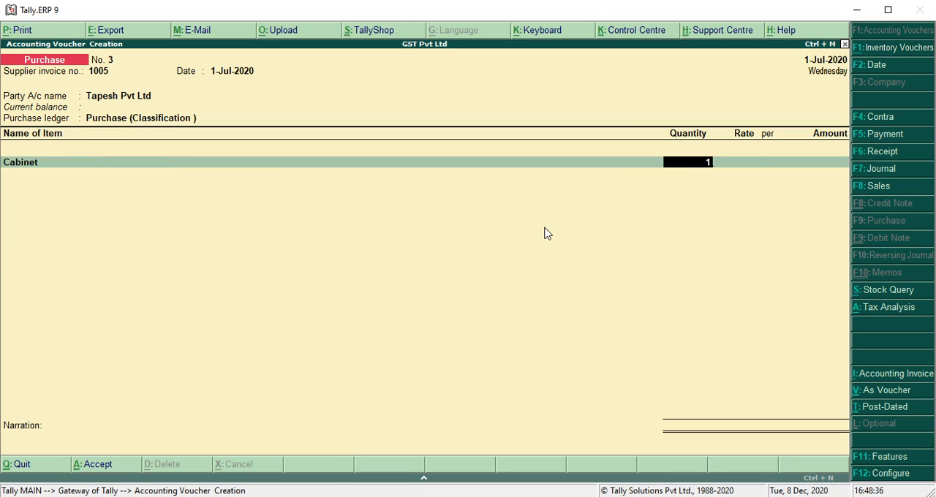
key("Return")
type("25000")
key("Return")
key("Return")
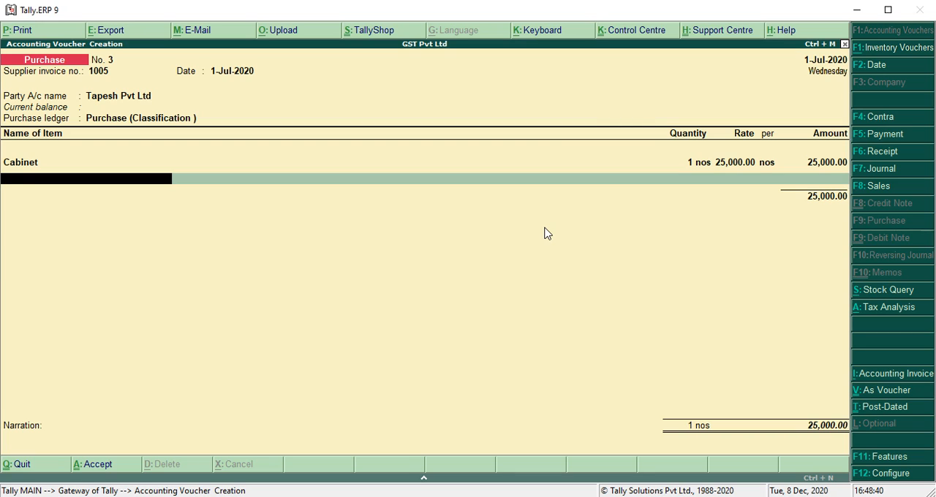
Step: Add the stock item Mouse to the purchase with a quantity of 1 nos at a rate of 2,587
type("M")
key("Return")
type("1")
key("Return")
type("2,5")
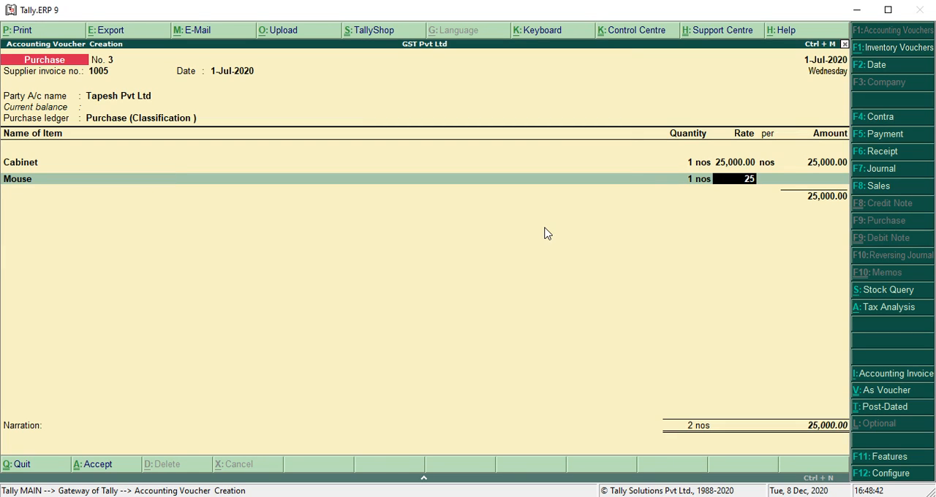
type("87")
key("Return")
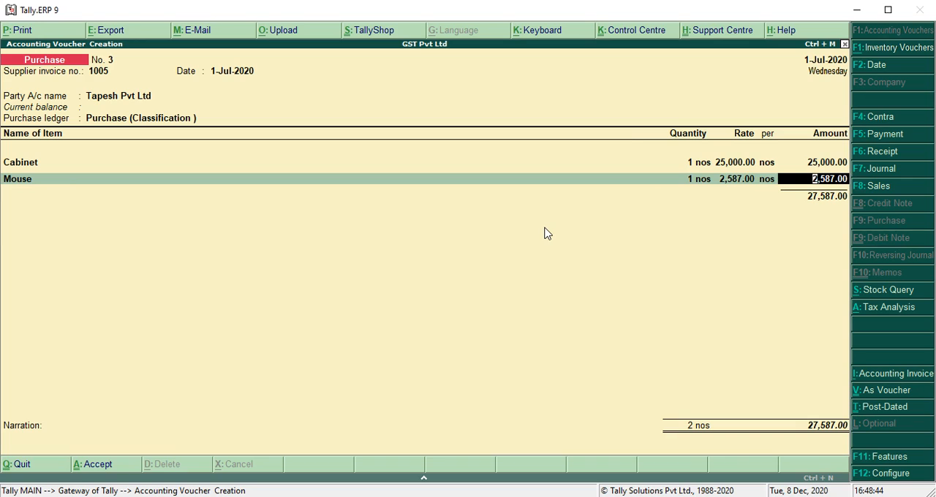
key("Return")
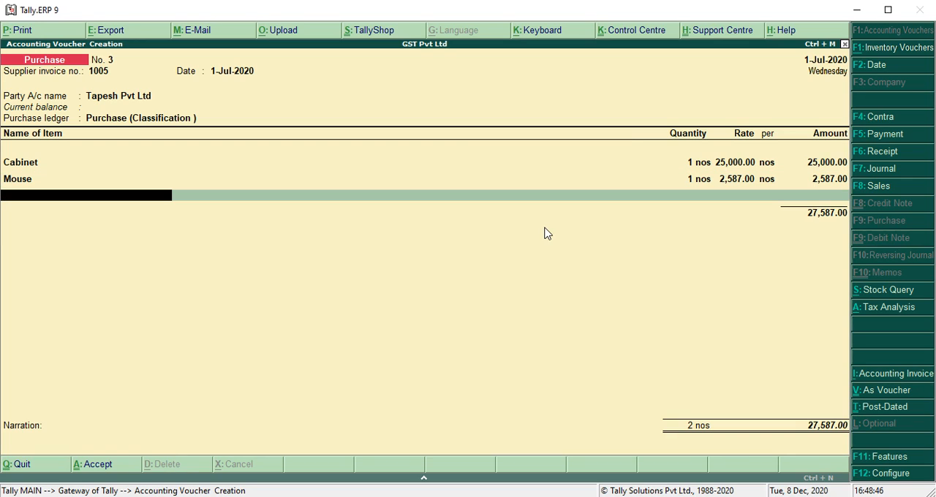
Step: Add Item A to the purchase with a quantity of 1 KG at a rate of 6,500
type("i")
key("Return")
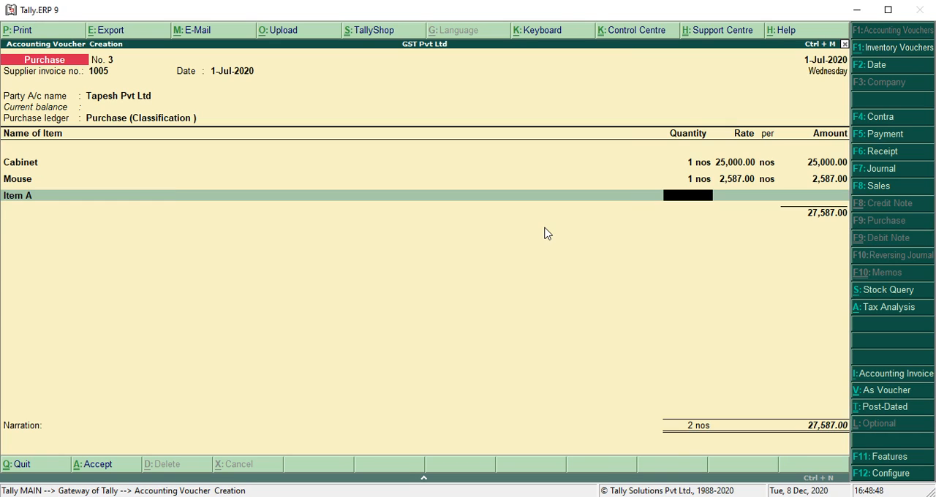
type("1")
key("Return")
type("6500")
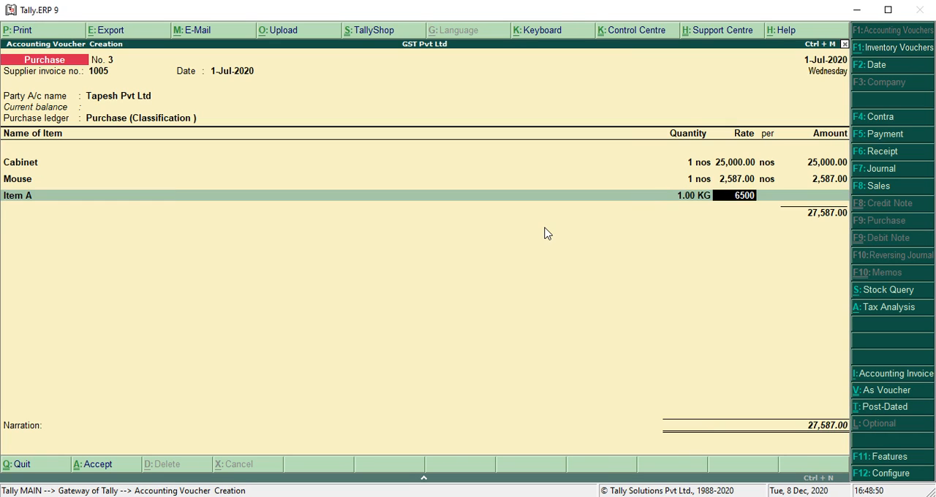
key("Return")
key("Return")
key("Return")
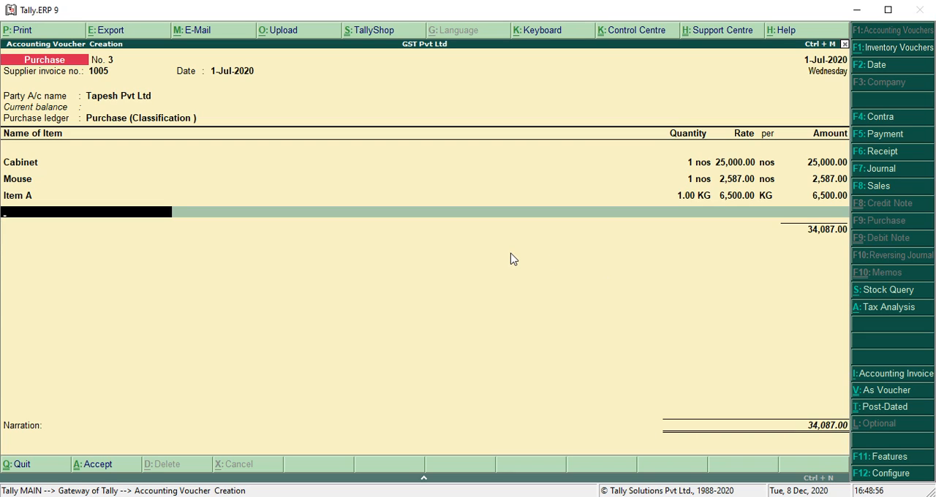
Step: Finish the item list and examine the voucher's tax analysis for each item's central and state tax
key("Return")
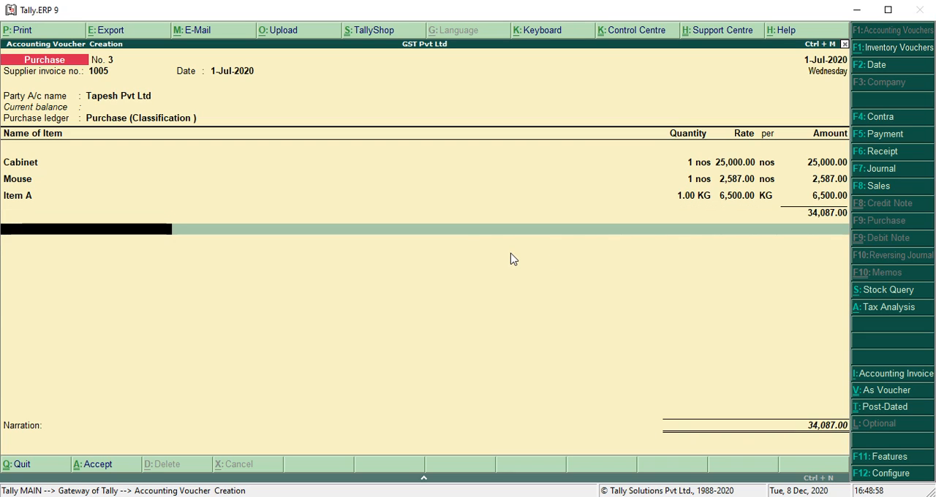
key("alt+a")
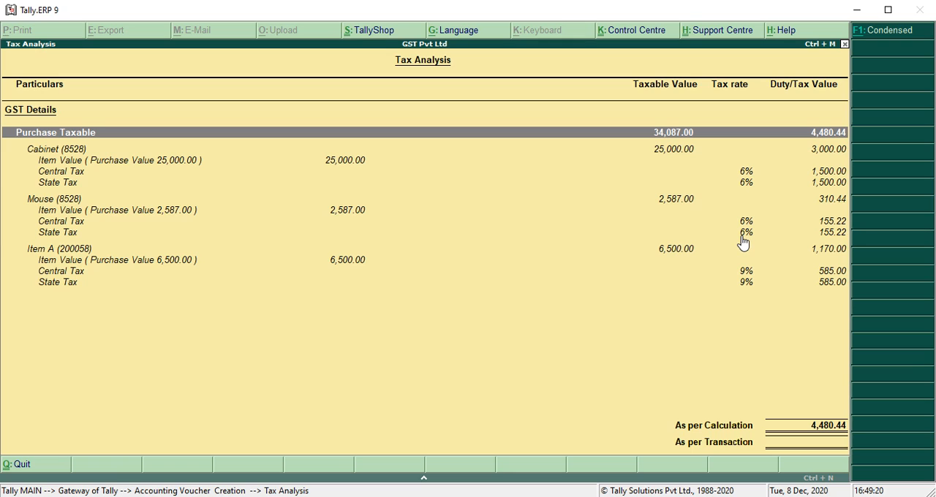
key("Escape")
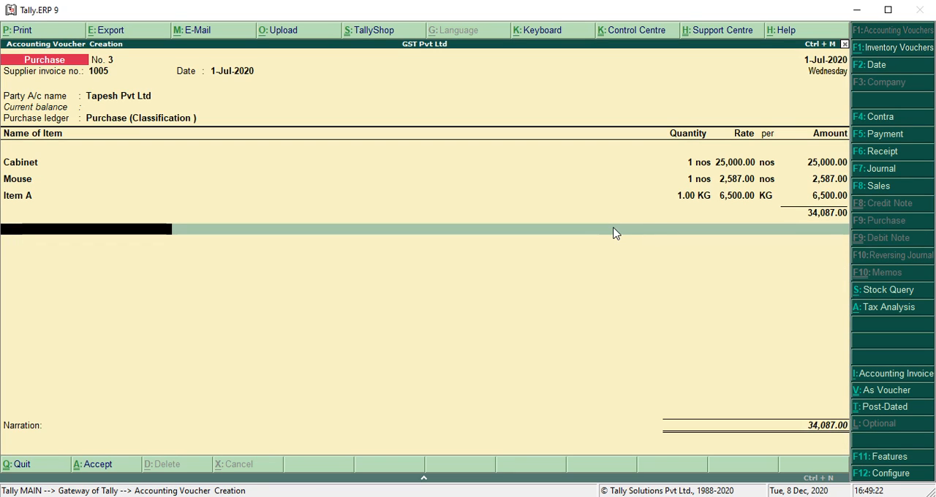
Step: Add the CGST and SGST ledgers below the items, accepting their calculated amounts
type("Cgst")
key("Return")
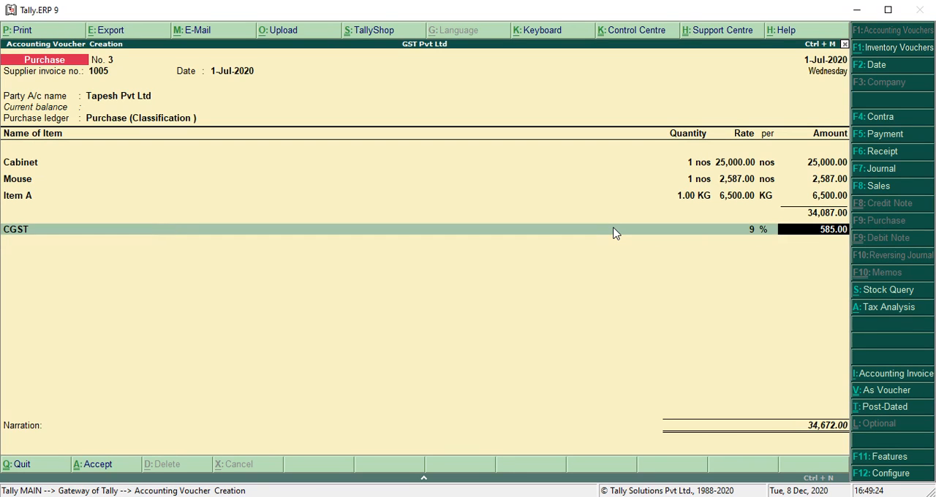
key("Return")
type("Sgst")
key("Return")
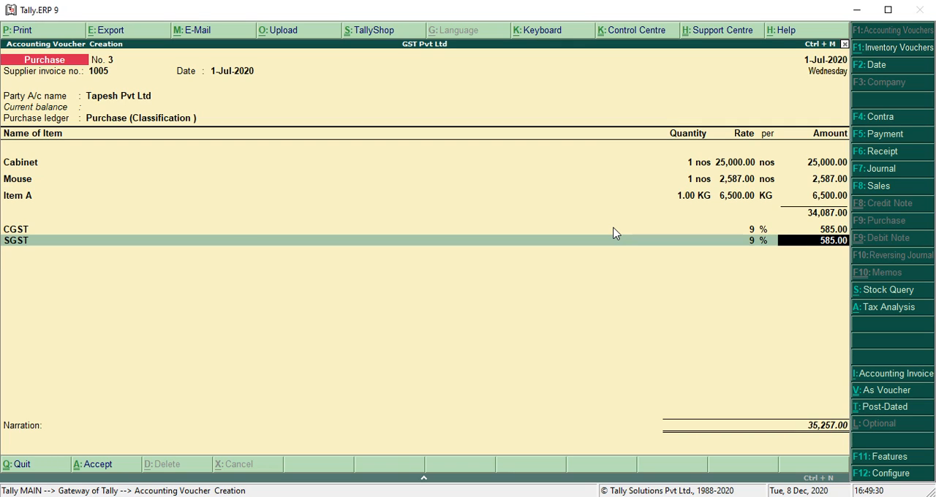
key("Return")
Step: Allocate the full bill amount as a New Ref, leave the narration empty and save the purchase voucher
key("Return")
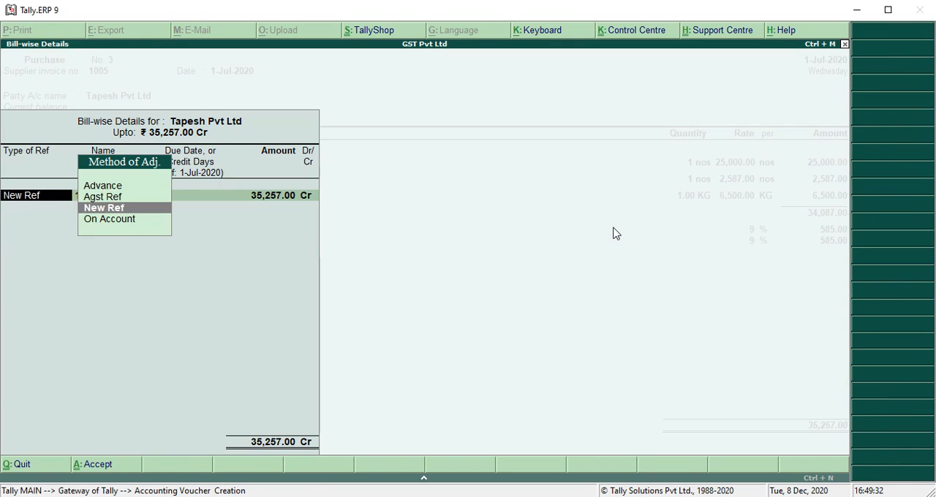
key("Return")
key("Return")
key("Return")
key("Return")
key("Return")
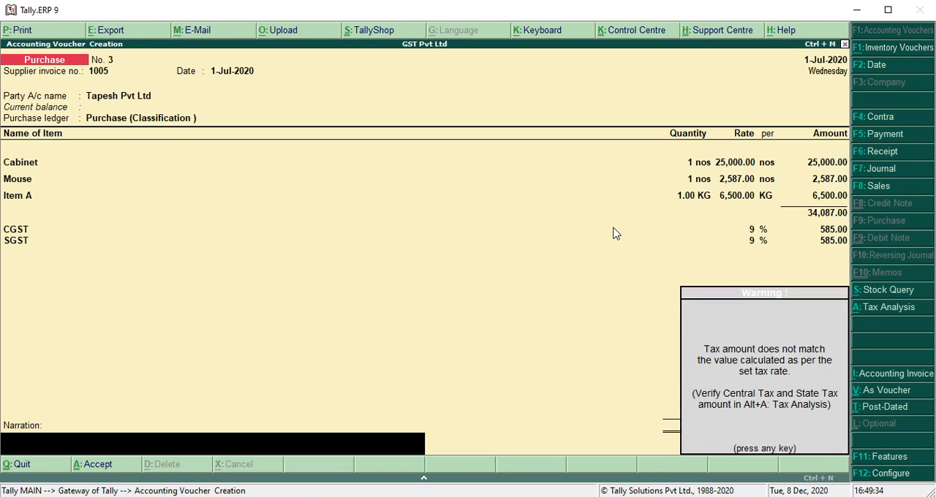
key("Return")
key("Return")
key("Return")
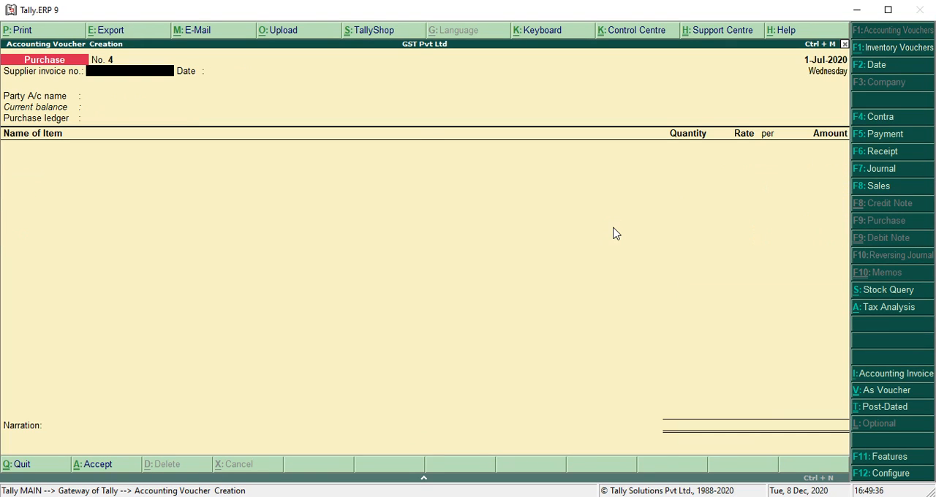
Step: Reopen the saved purchase voucher for supplier invoice 1005 for alteration
key("Page_Up")
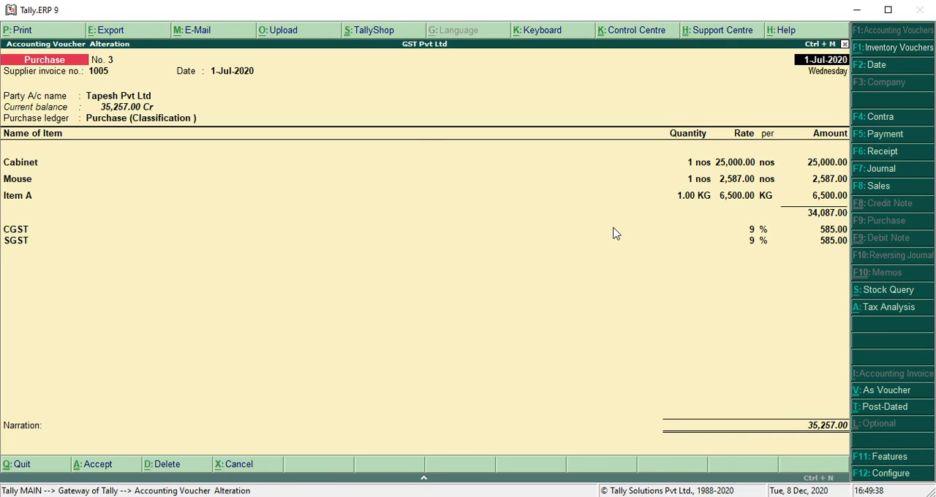